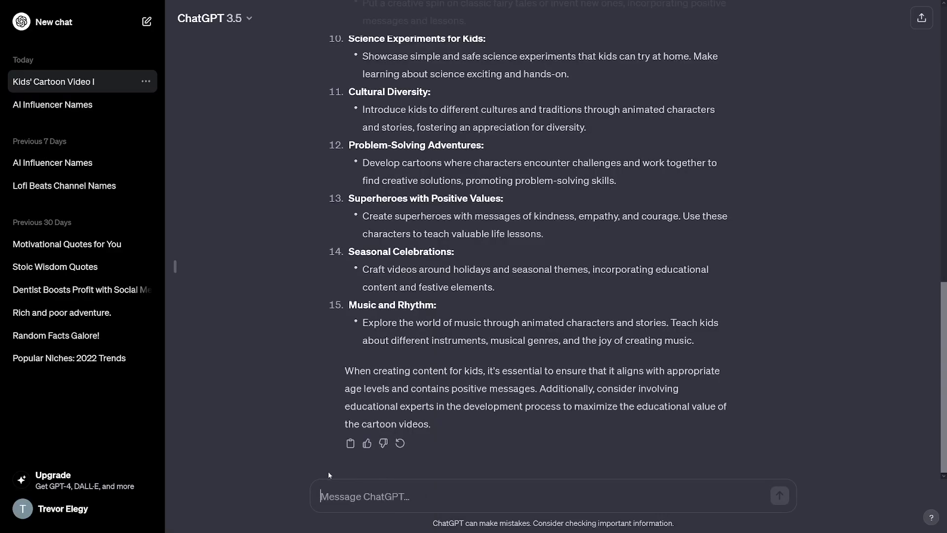
# Step: Review the kids' cartoon topics list, highlighting Friendship and Social Skills and Fairy Tale Remix
pyautogui.scroll(20, 505, 351)
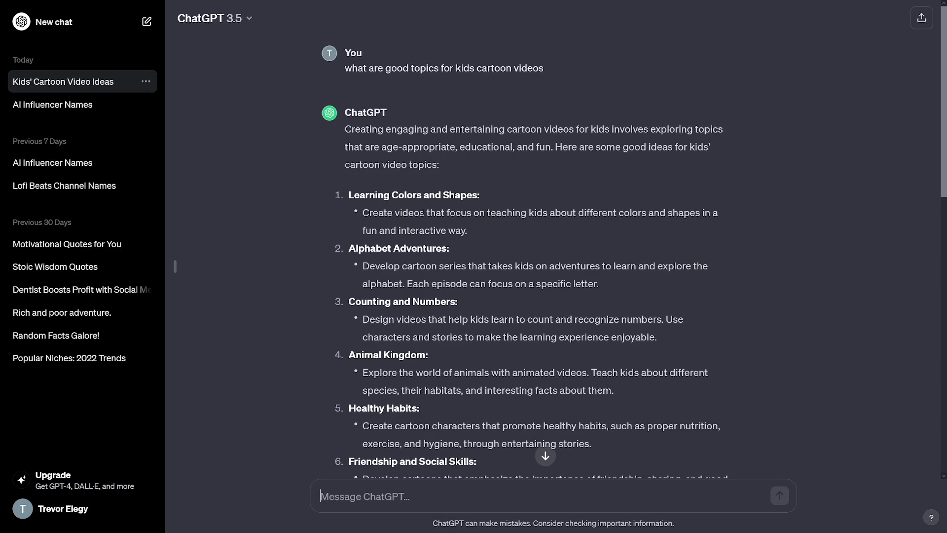
pyautogui.click(472, 207)
pyautogui.click(456, 255)
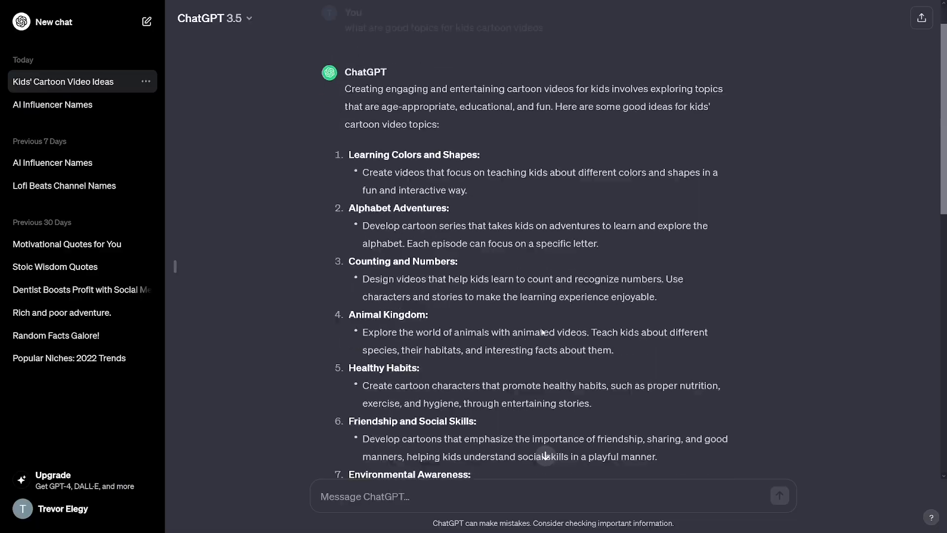
pyautogui.scroll(-3, 380, 250)
pyautogui.moveTo(350, 227); pyautogui.dragTo(433, 229)
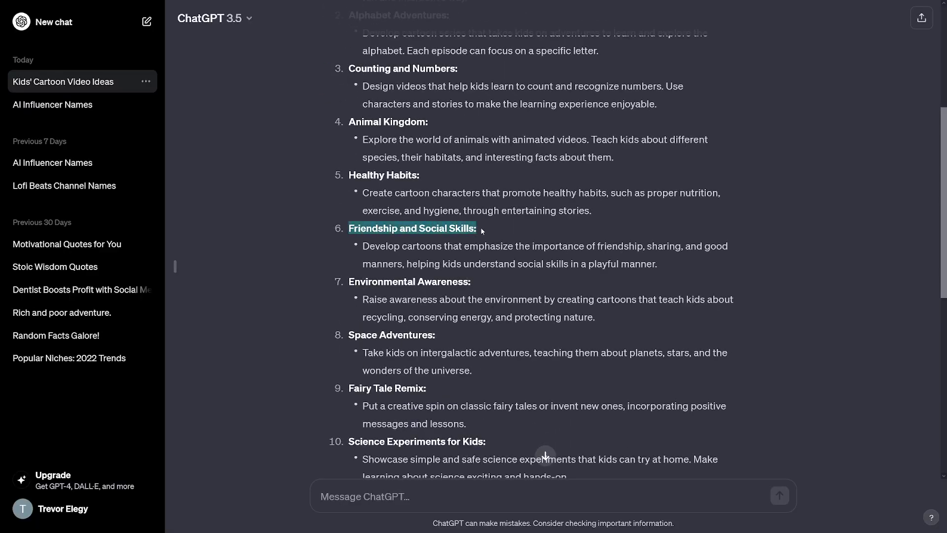
pyautogui.click(481, 227)
pyautogui.scroll(-2, 478, 283)
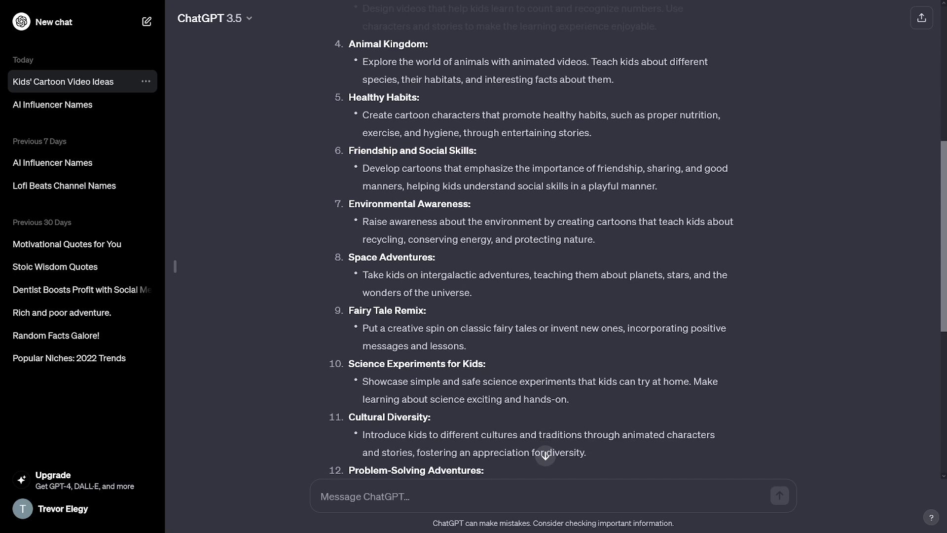
pyautogui.moveTo(349, 310); pyautogui.dragTo(467, 346)
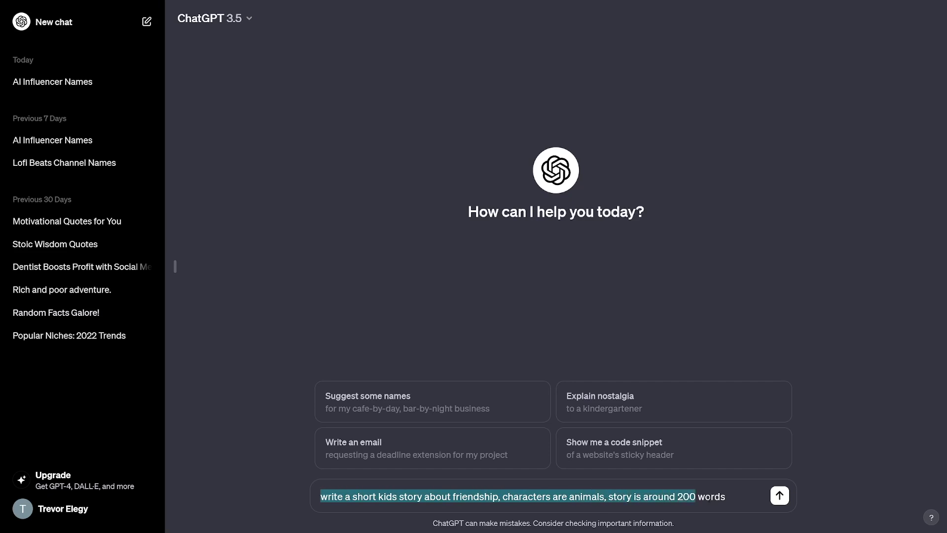
# Step: Send the 200-word animal friendship story request and read through ChatGPT's owl-and-bunny story
pyautogui.press('Return')
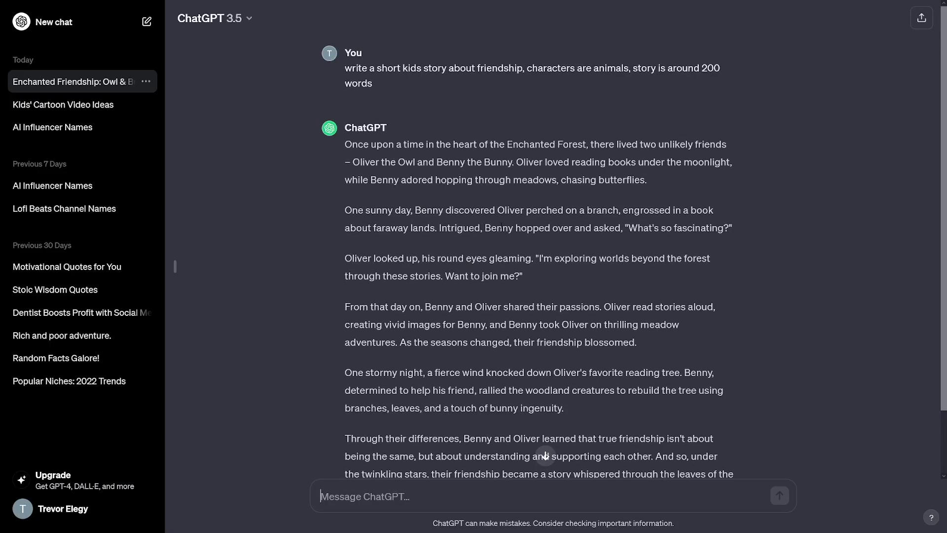
pyautogui.scroll(-2, 541, 278)
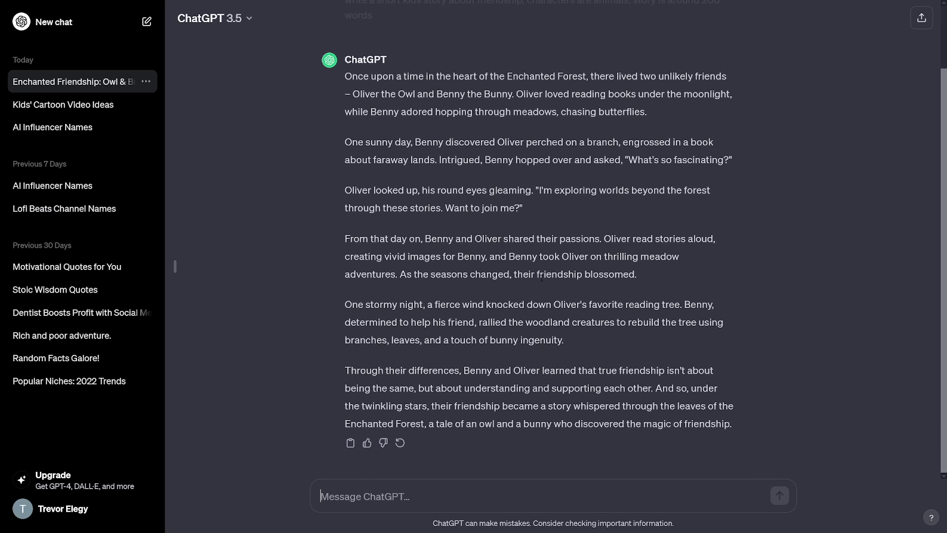
pyautogui.scroll(2, 541, 277)
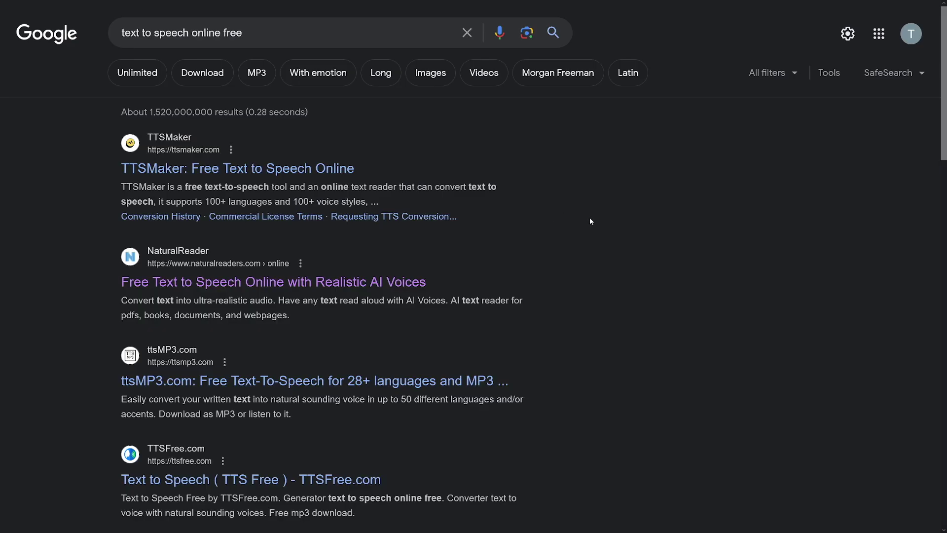
pyautogui.scroll(-5, 625, 219)
pyautogui.scroll(5, 626, 219)
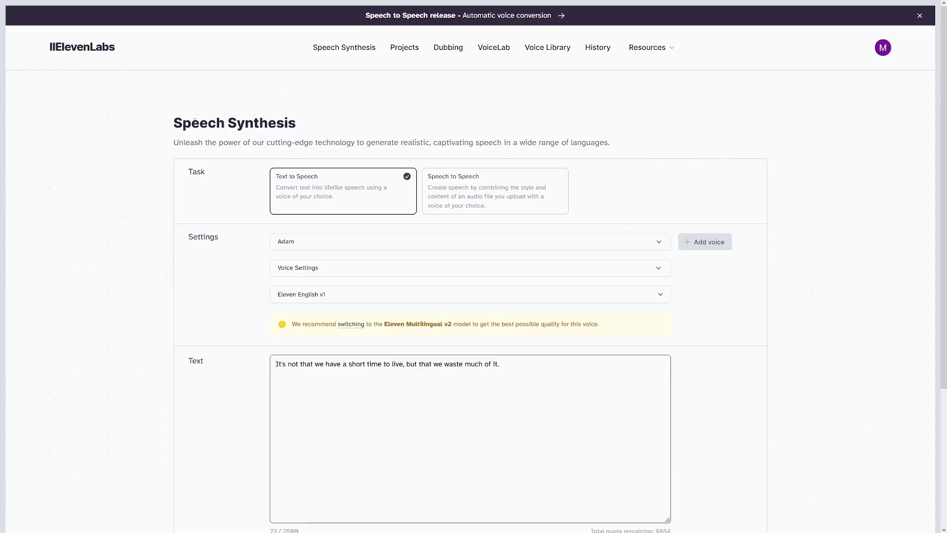
pyautogui.scroll(-1, 260, 234)
# Step: Look back over the owl-and-bunny story and select Benny's question line
pyautogui.scroll(-1, 525, 157)
pyautogui.scroll(1, 523, 243)
pyautogui.scroll(-1, 641, 259)
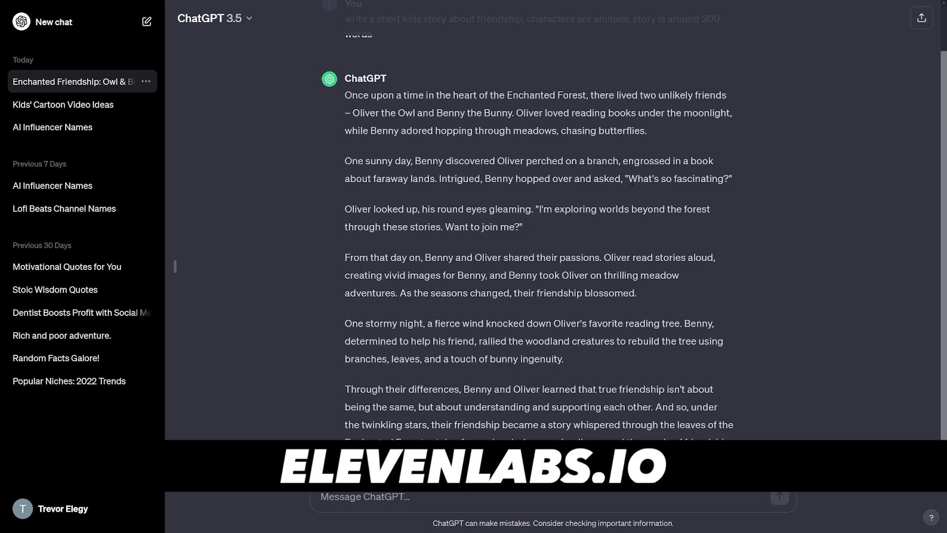
pyautogui.moveTo(731, 183); pyautogui.dragTo(731, 184)
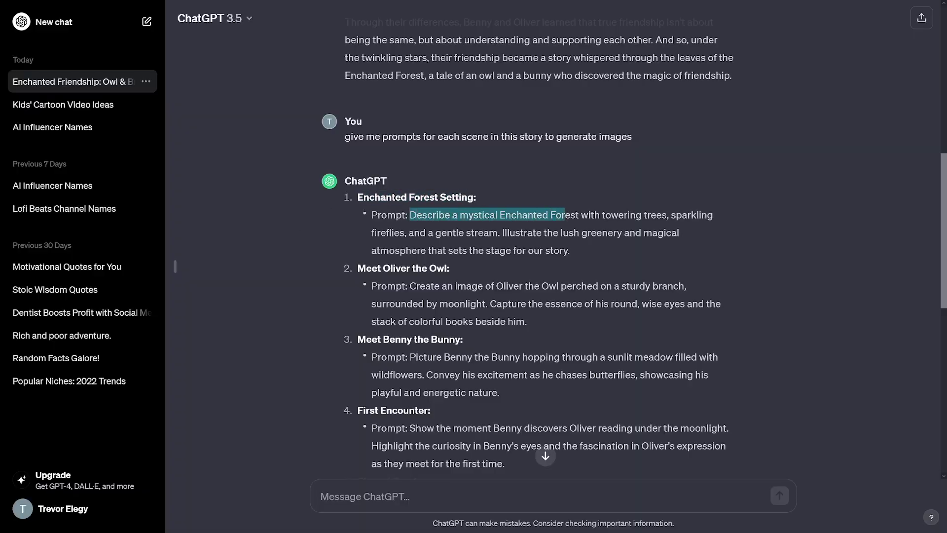
# Step: Select the Enchanted Forest Setting image prompt and copy it
pyautogui.moveTo(600, 214); pyautogui.dragTo(572, 250)
pyautogui.hotkey('ctrl', 'c')
pyautogui.rightClick(572, 250)
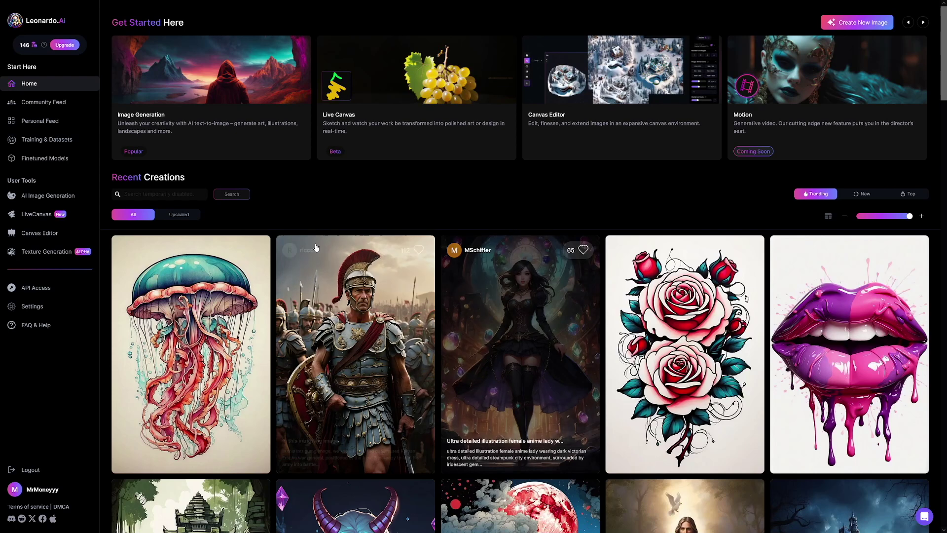
# Step: Generate images with DreamShaper v7, replacing the old portrait prompt with the Enchanted Forest prompt
pyautogui.click(50, 196)
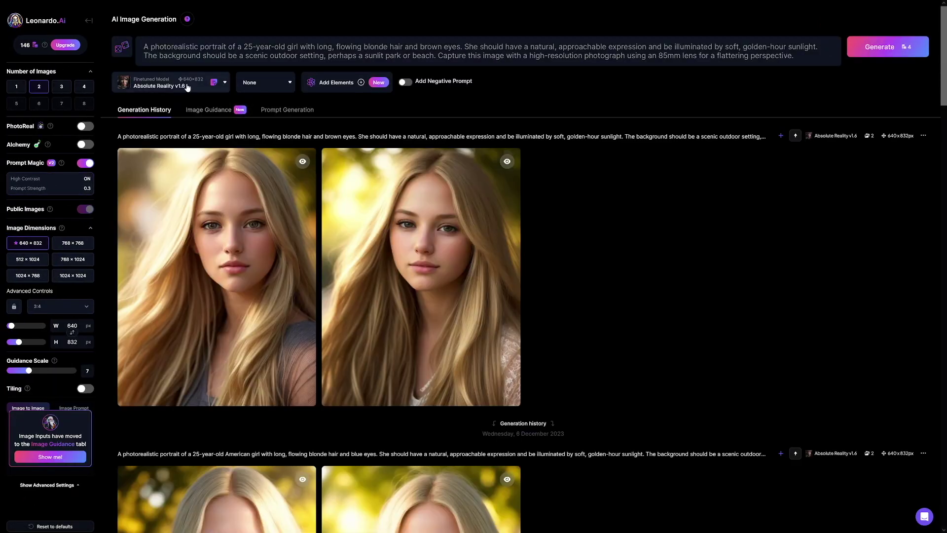
pyautogui.click(222, 87)
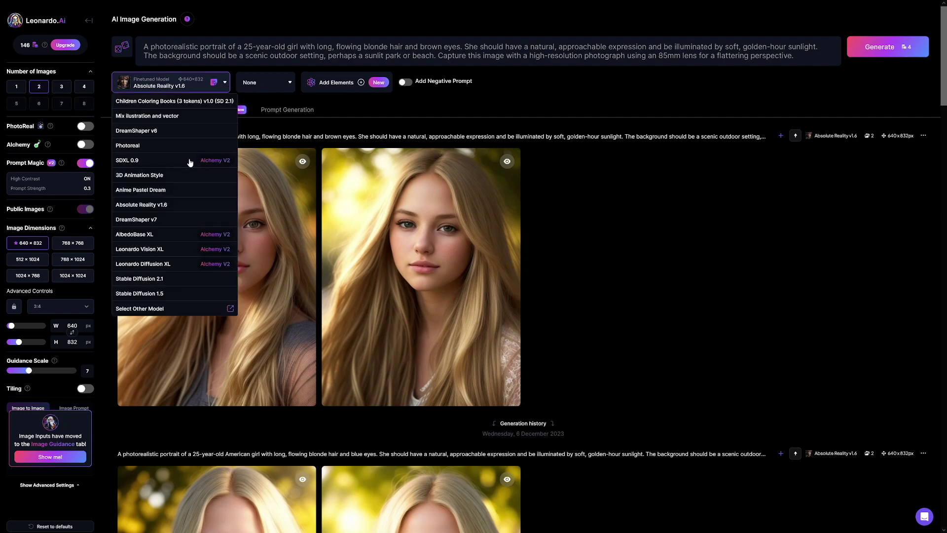
pyautogui.click(153, 221)
pyautogui.click(805, 60)
pyautogui.hotkey('ctrl', 'a')
pyautogui.hotkey('ctrl', 'v')
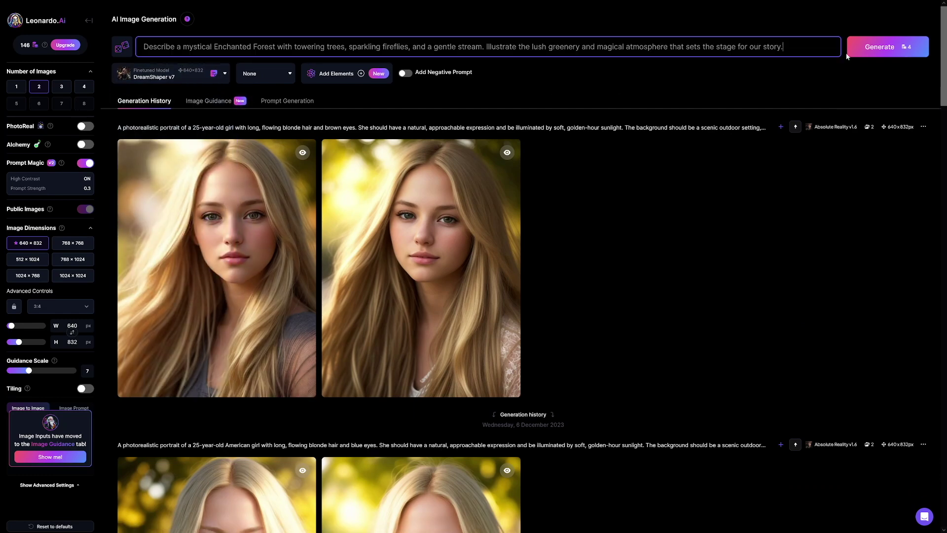
pyautogui.click(876, 47)
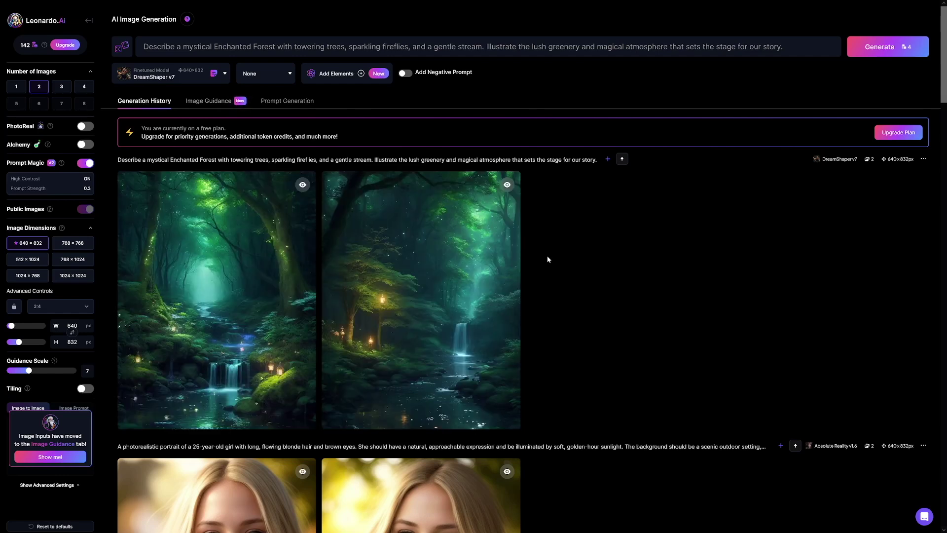
# Step: Set the aspect ratio to 16:9 and generate widescreen forest images
pyautogui.moveTo(187, 309)
pyautogui.click(76, 310)
pyautogui.click(51, 388)
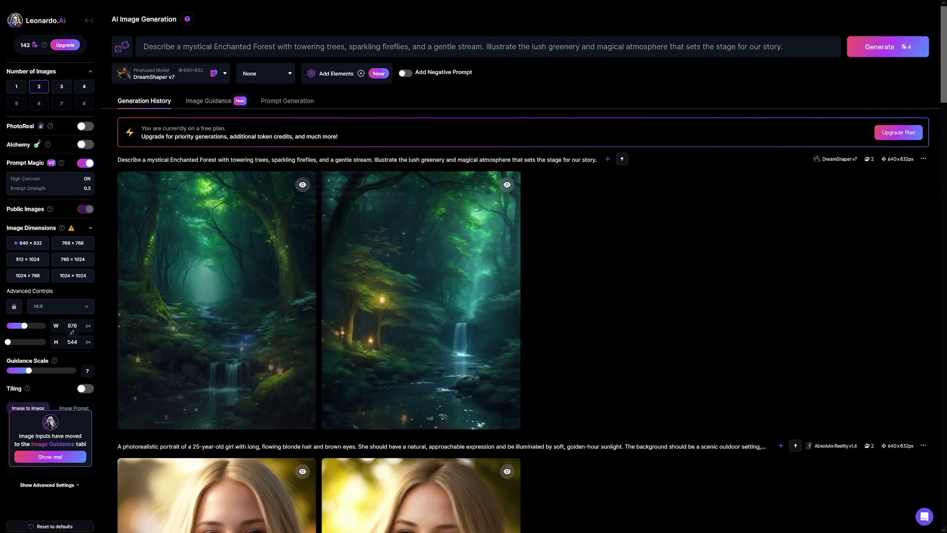
pyautogui.click(864, 50)
# Step: Open the first widescreen forest image full size and download it as a JPG
pyautogui.scroll(-2, 391, 373)
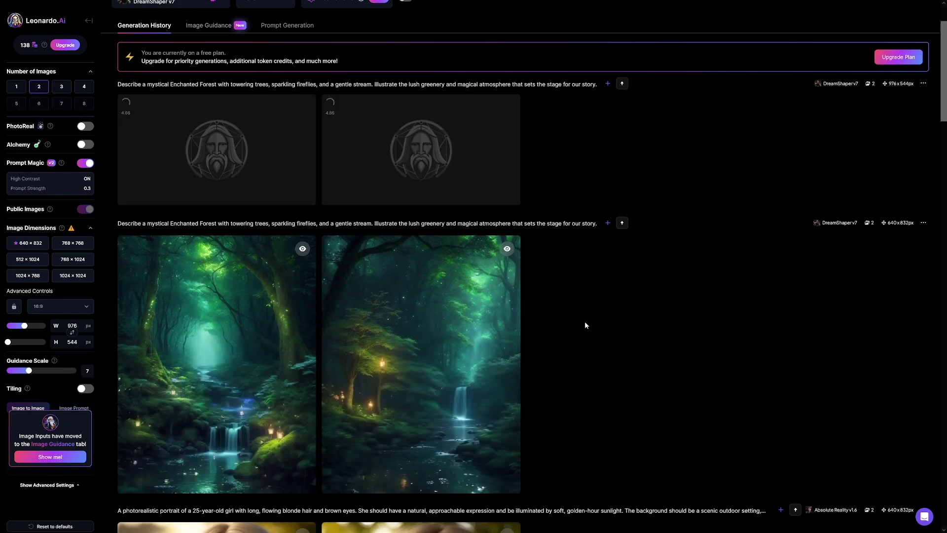
pyautogui.scroll(2, 613, 251)
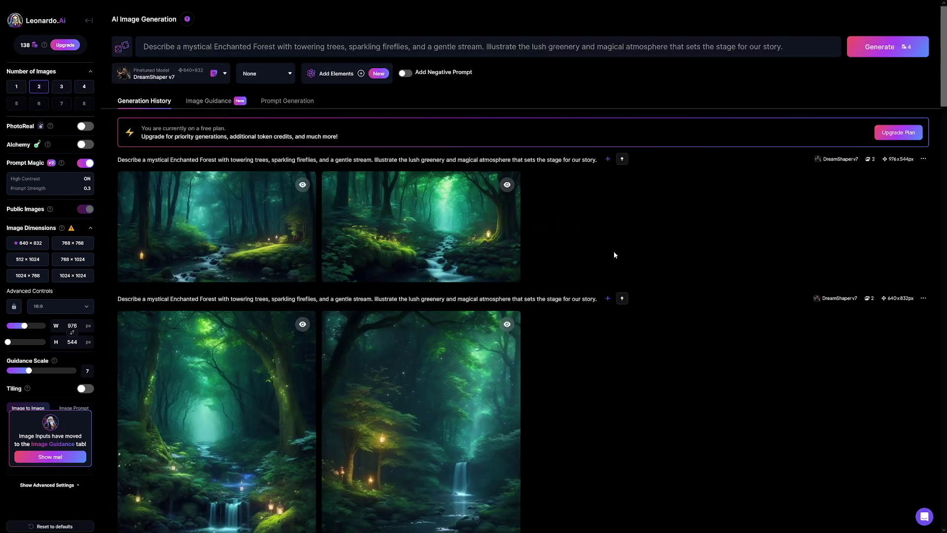
pyautogui.click(247, 253)
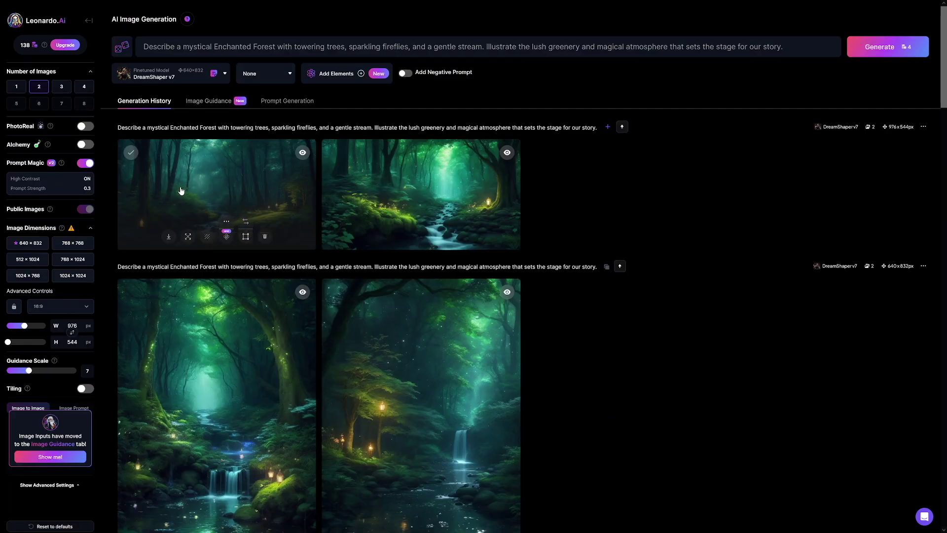
pyautogui.click(181, 189)
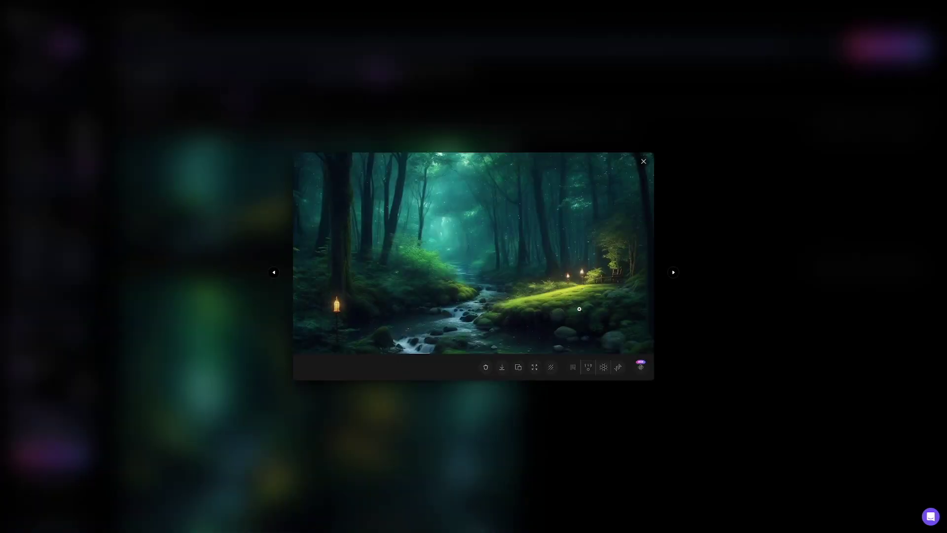
pyautogui.click(502, 374)
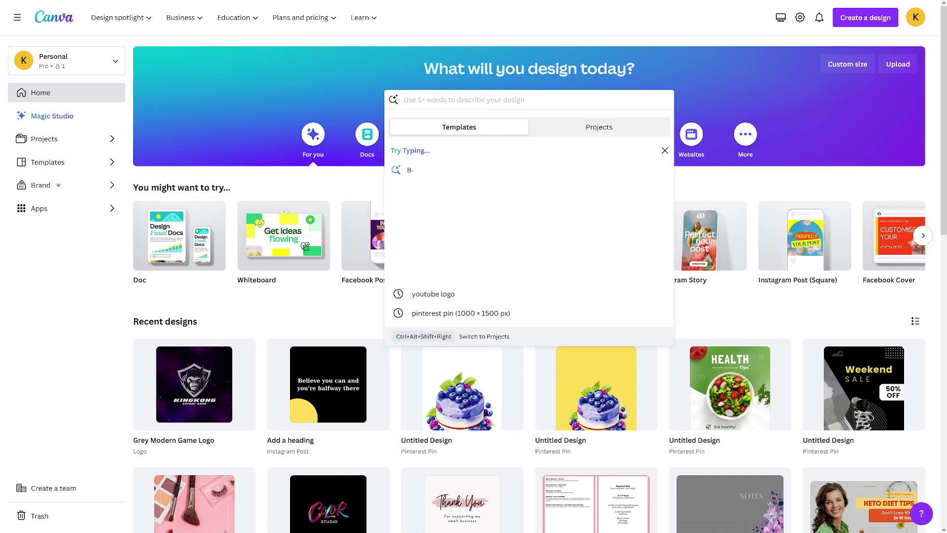
# Step: Create a blank YouTube Video design from a 'youtube' search and show the Elements library
pyautogui.write('youtube')
pyautogui.press('Return')
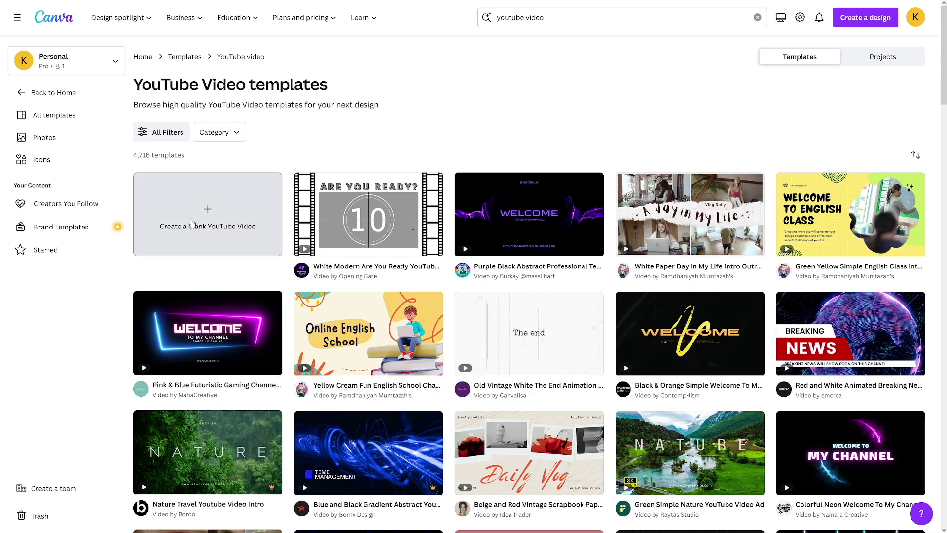
pyautogui.click(191, 220)
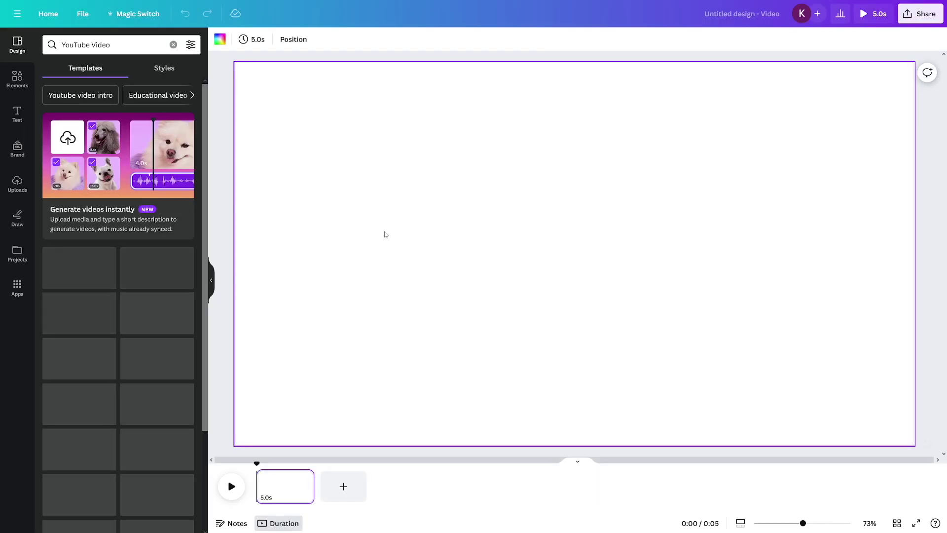
pyautogui.click(17, 84)
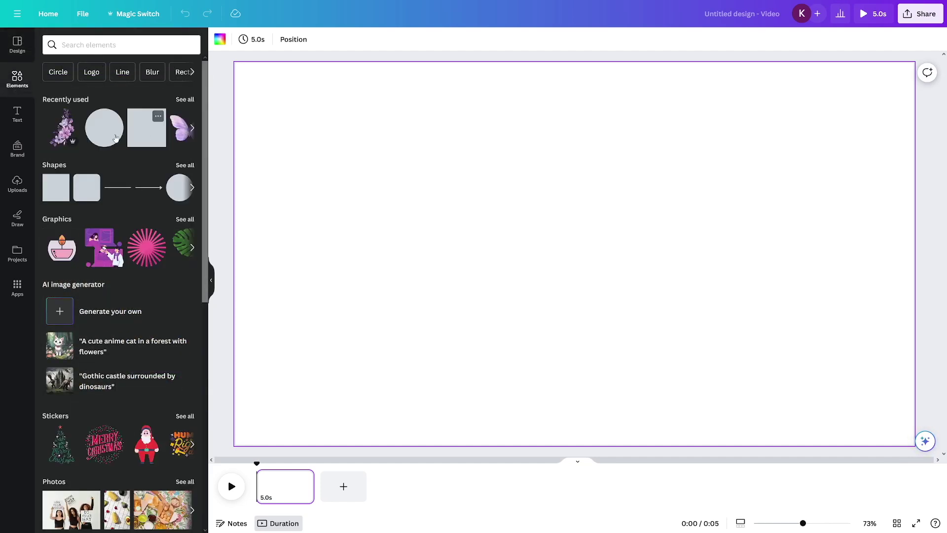
# Step: Upload the downloaded forest image and add it to the video page
pyautogui.click(18, 184)
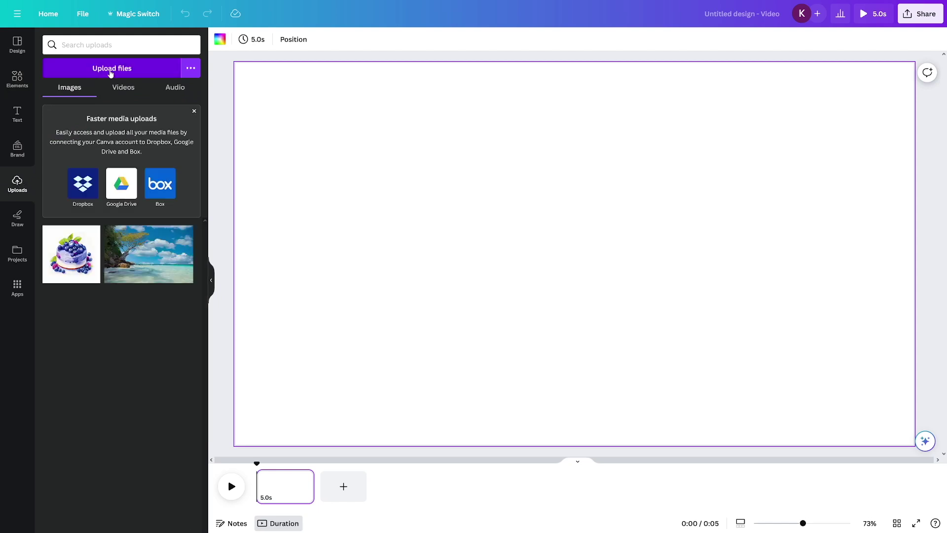
pyautogui.click(130, 74)
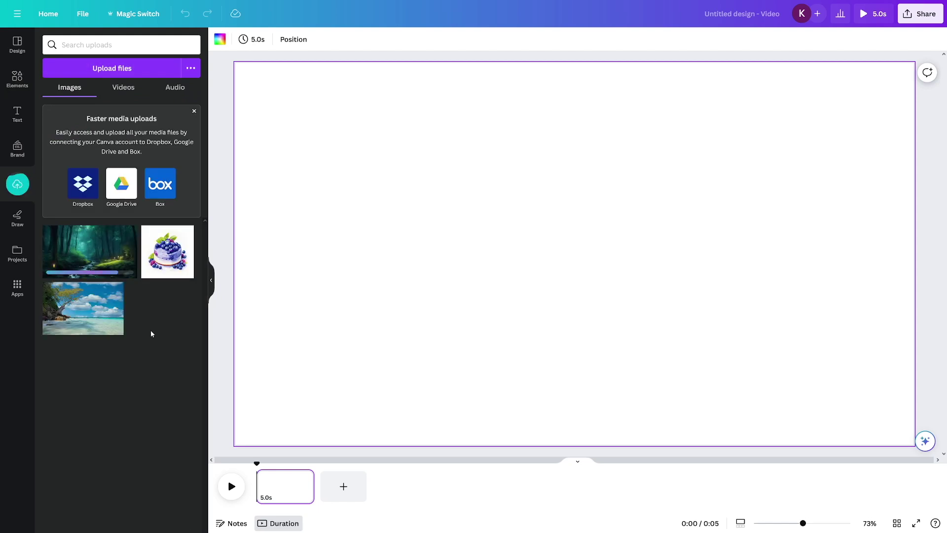
pyautogui.click(95, 261)
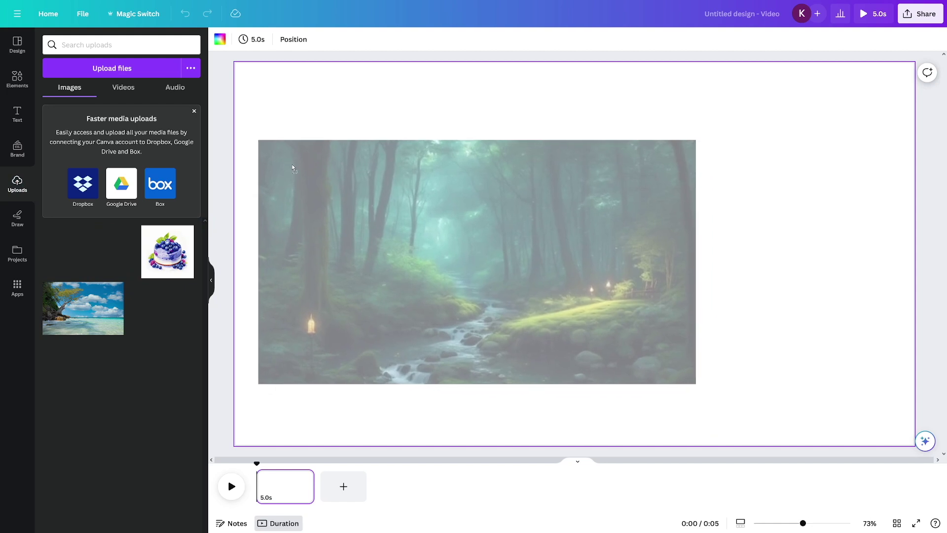
# Step: Stretch the forest image from its top-left corner until it fills the whole frame
pyautogui.moveTo(313, 183); pyautogui.dragTo(406, 173)
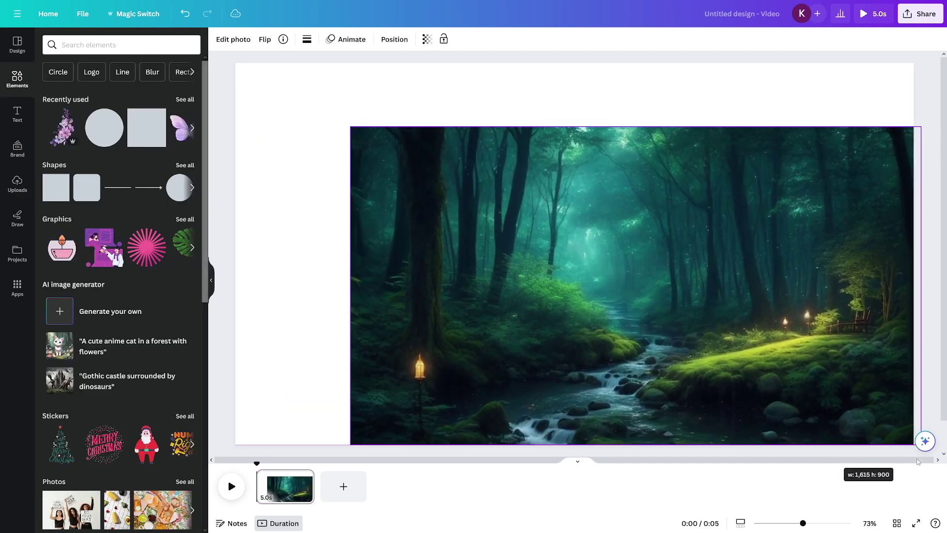
pyautogui.moveTo(916, 459); pyautogui.dragTo(919, 461)
pyautogui.moveTo(352, 127); pyautogui.dragTo(240, 92)
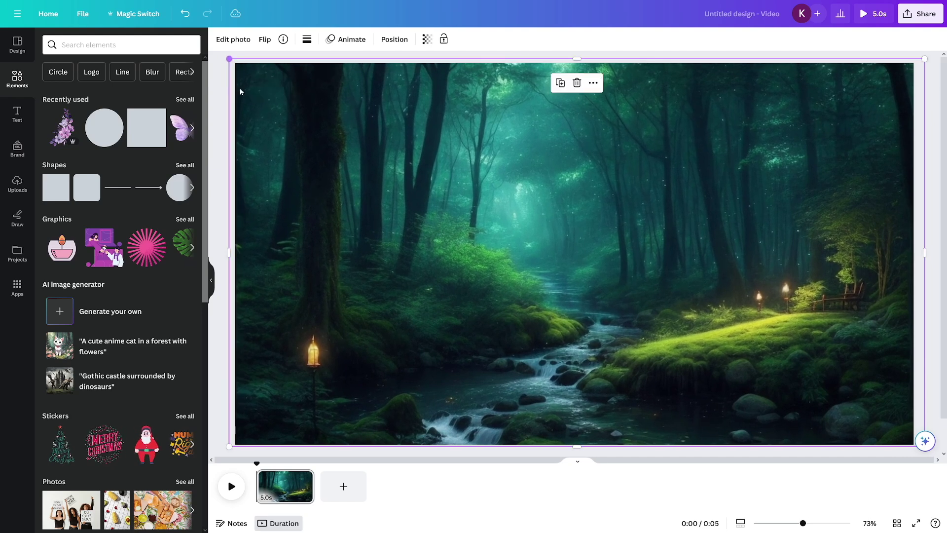
pyautogui.click(217, 382)
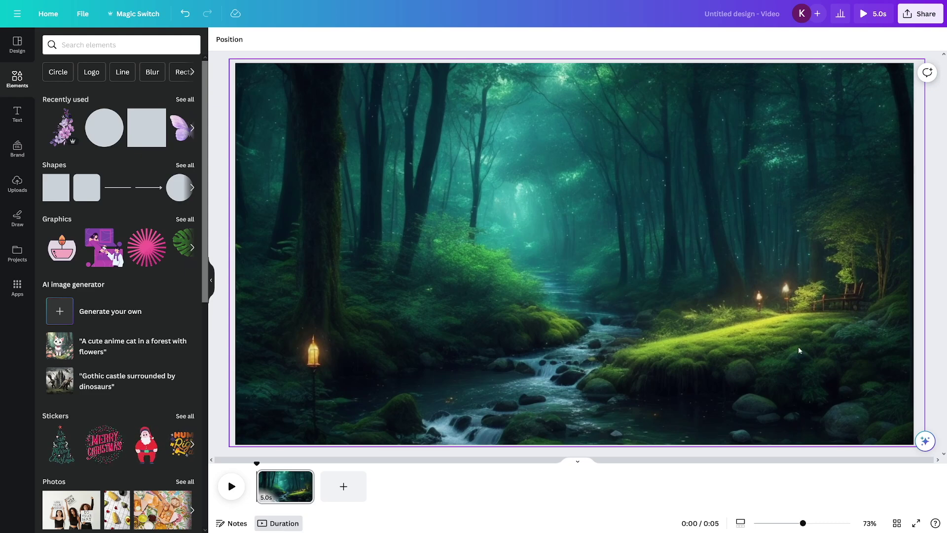
# Step: Search the elements for 'bunny' and browse the Graphics results
pyautogui.click(103, 44)
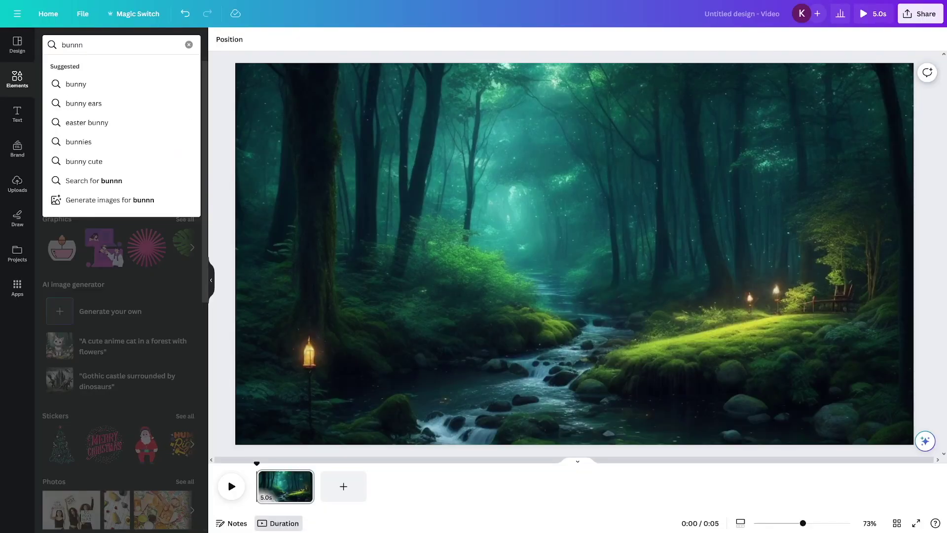
pyautogui.press('Return')
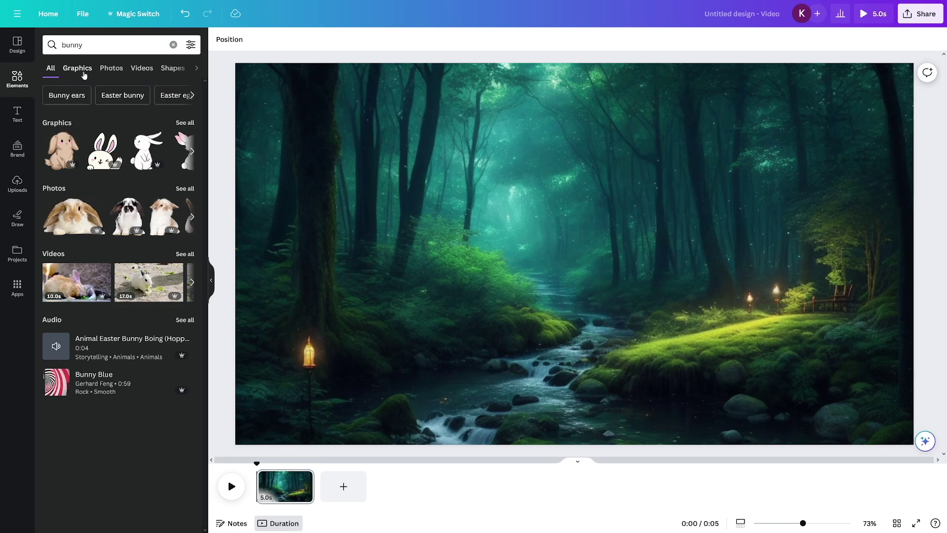
pyautogui.click(84, 74)
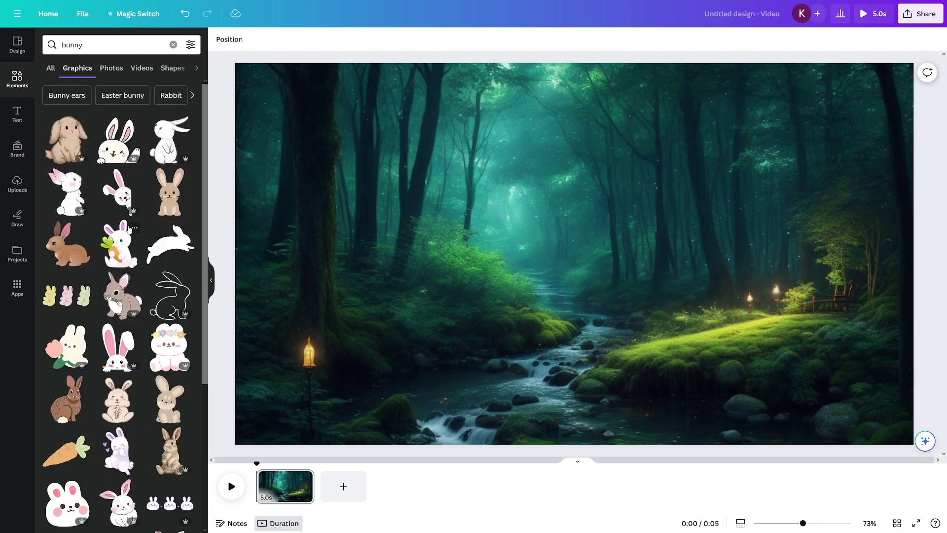
pyautogui.scroll(-4, 143, 242)
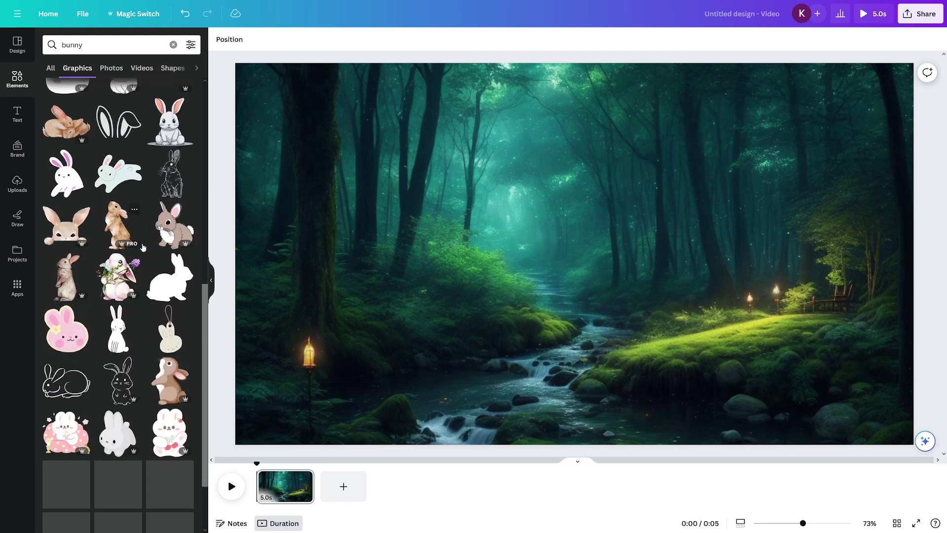
pyautogui.scroll(-4, 141, 244)
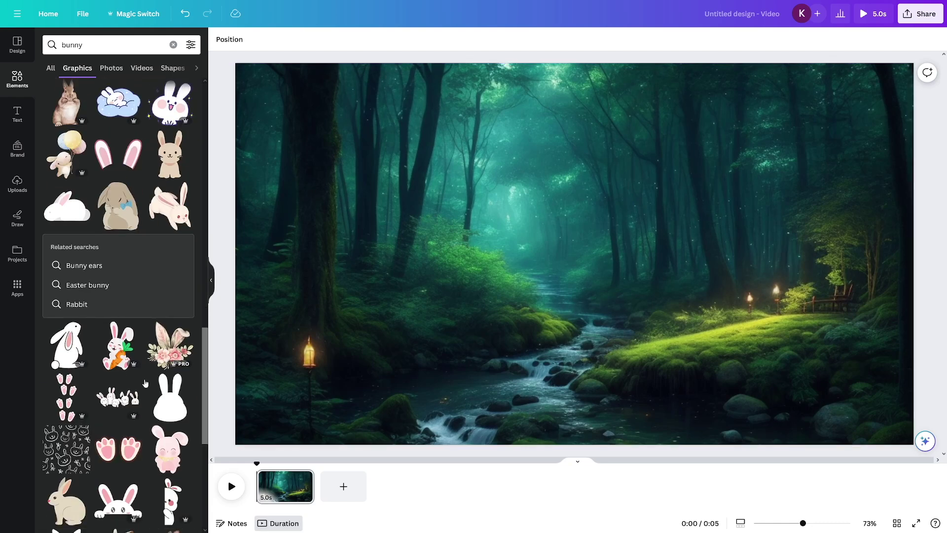
pyautogui.scroll(-6, 132, 309)
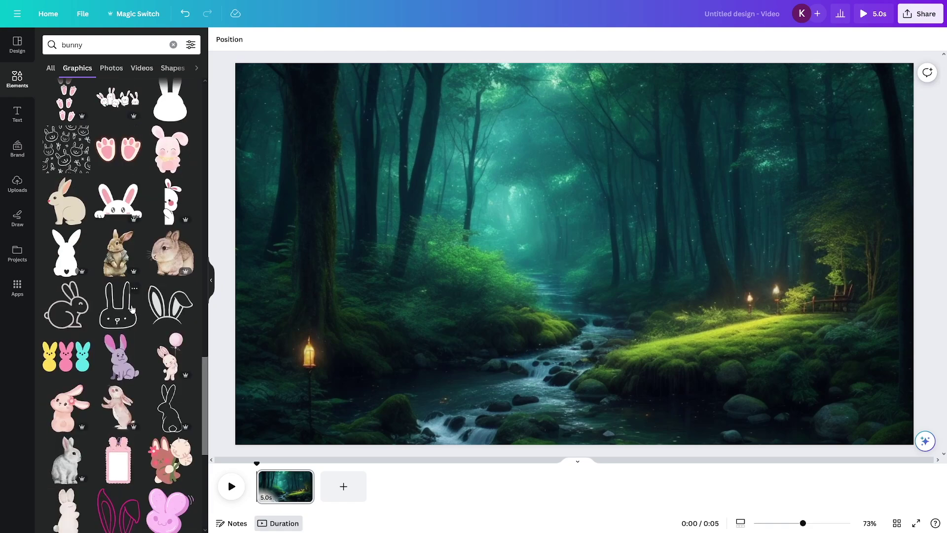
# Step: Add the clothed bunny graphic, shrink it and place it on the grassy bank right of the stream
pyautogui.click(119, 254)
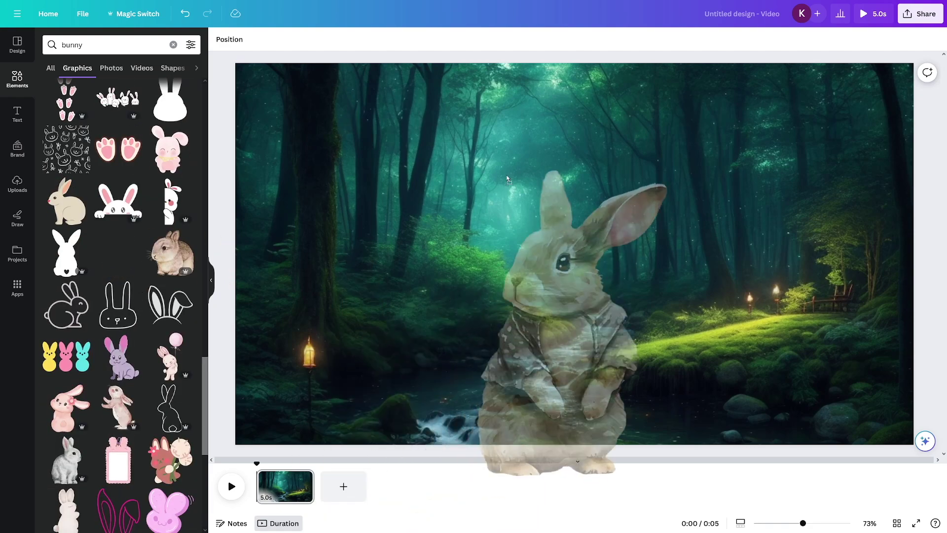
pyautogui.moveTo(723, 408); pyautogui.dragTo(647, 284)
pyautogui.moveTo(571, 230); pyautogui.dragTo(702, 297)
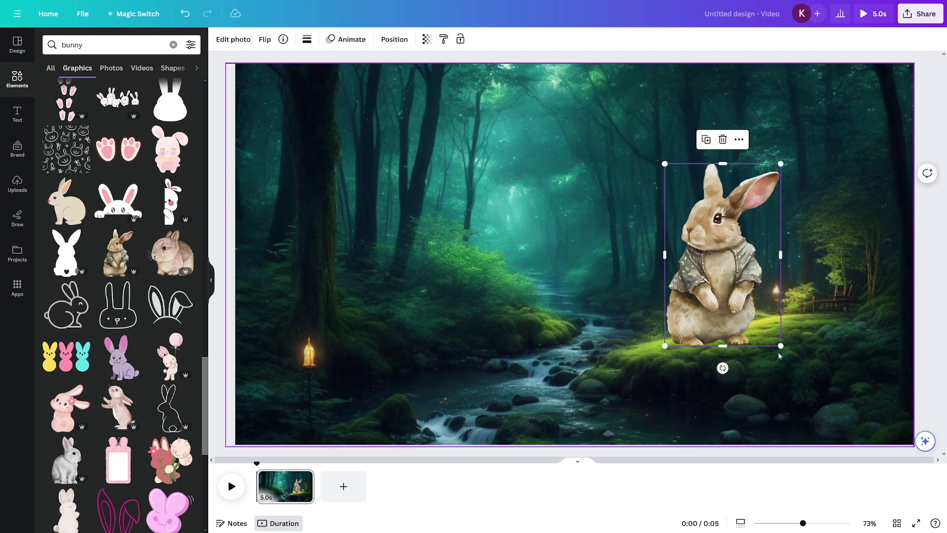
pyautogui.moveTo(782, 348); pyautogui.dragTo(749, 297)
pyautogui.moveTo(696, 274); pyautogui.dragTo(684, 332)
pyautogui.moveTo(737, 354); pyautogui.dragTo(688, 330)
# Step: Enlarge the bunny slightly after checking it in the forest scene
pyautogui.click(735, 353)
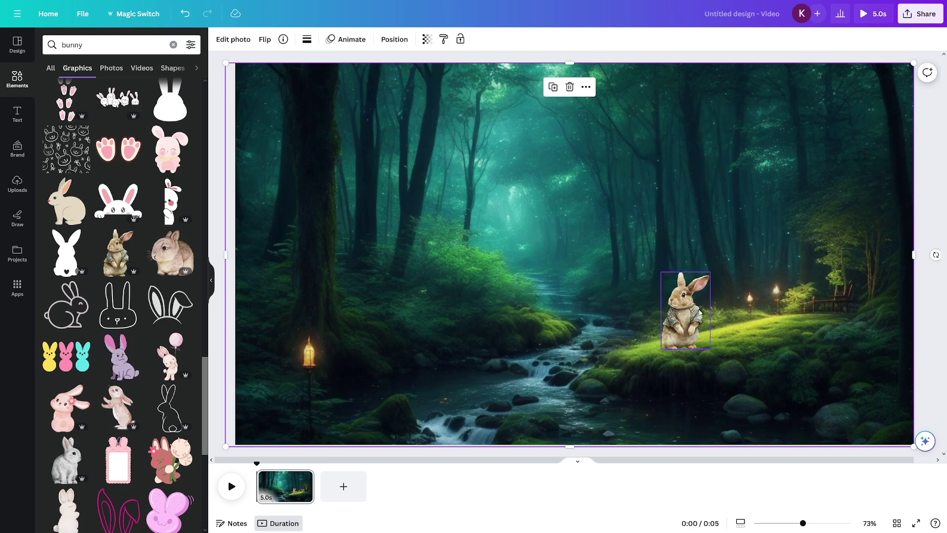
pyautogui.click(704, 344)
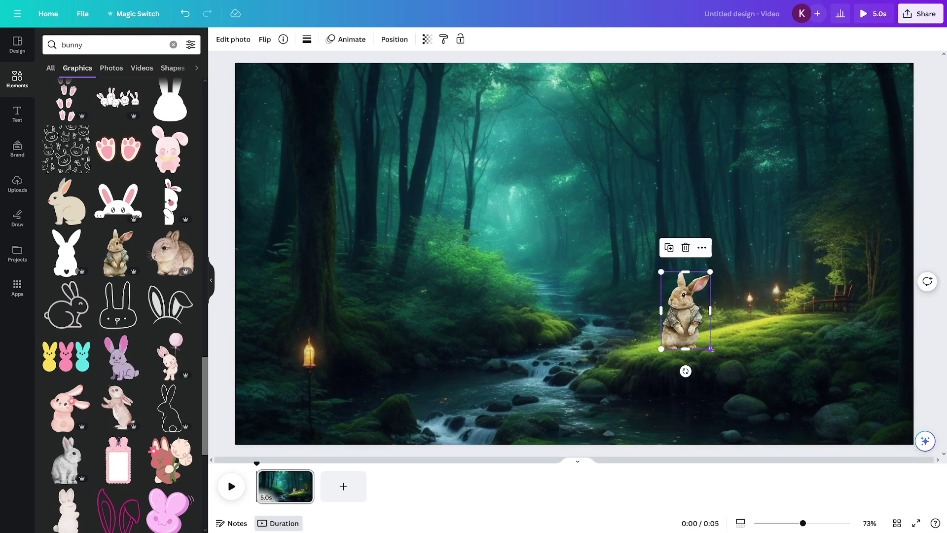
pyautogui.moveTo(711, 349); pyautogui.dragTo(714, 352)
pyautogui.click(586, 224)
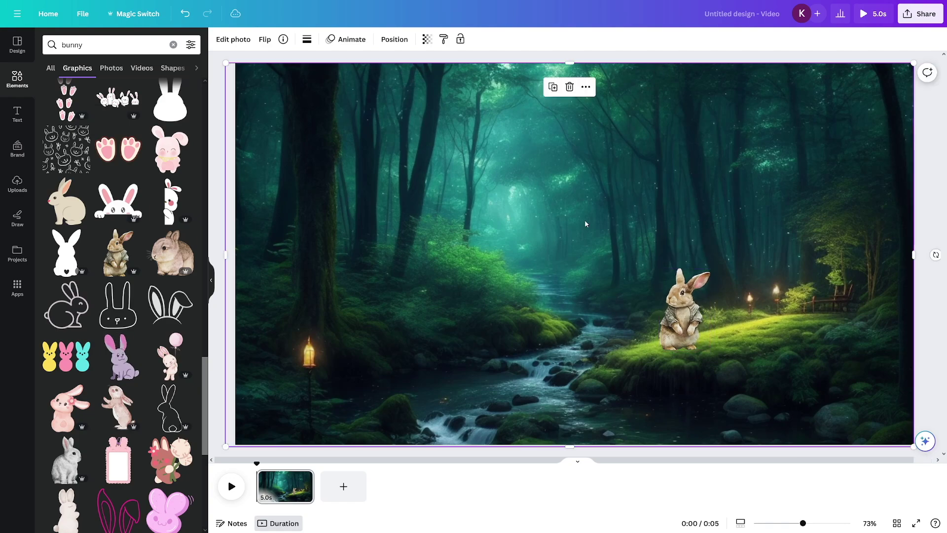
# Step: Search Elements for 'owl' and add a yellow cartoon owl, shrunk and tilted as if flying
pyautogui.click(114, 45)
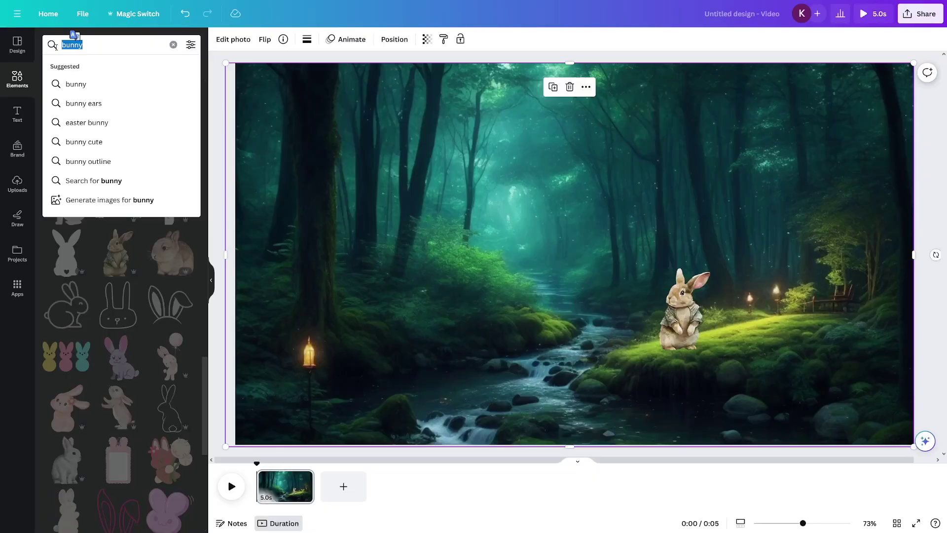
pyautogui.write('owl')
pyautogui.press('Return')
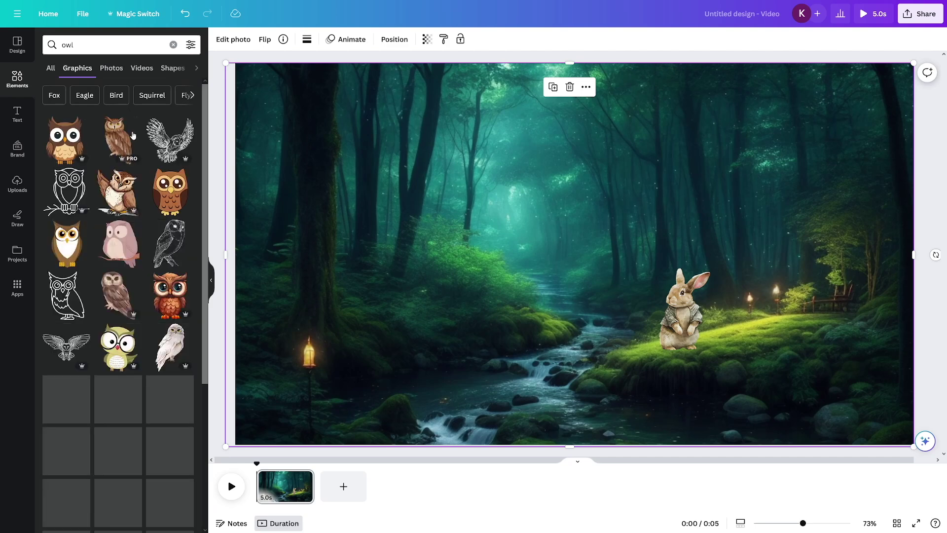
pyautogui.scroll(-15, 128, 232)
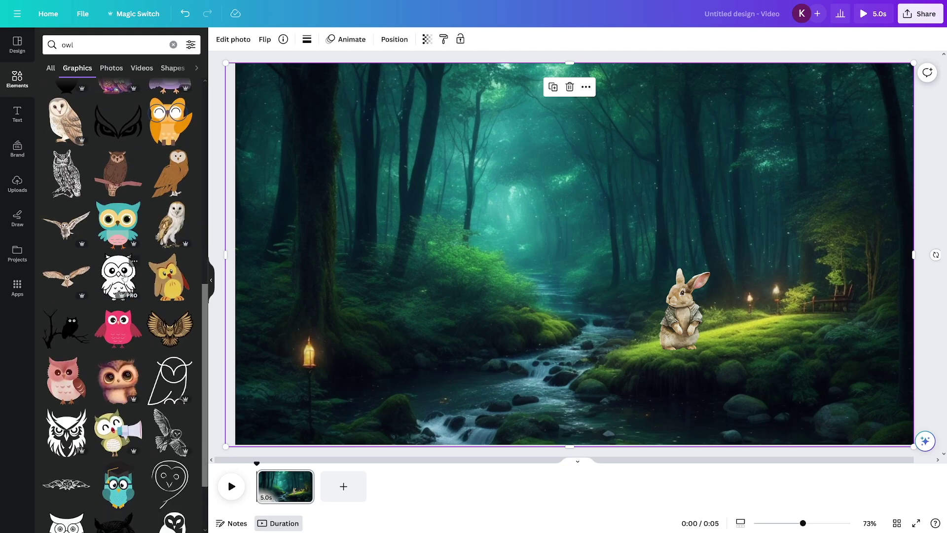
pyautogui.scroll(-2, 124, 277)
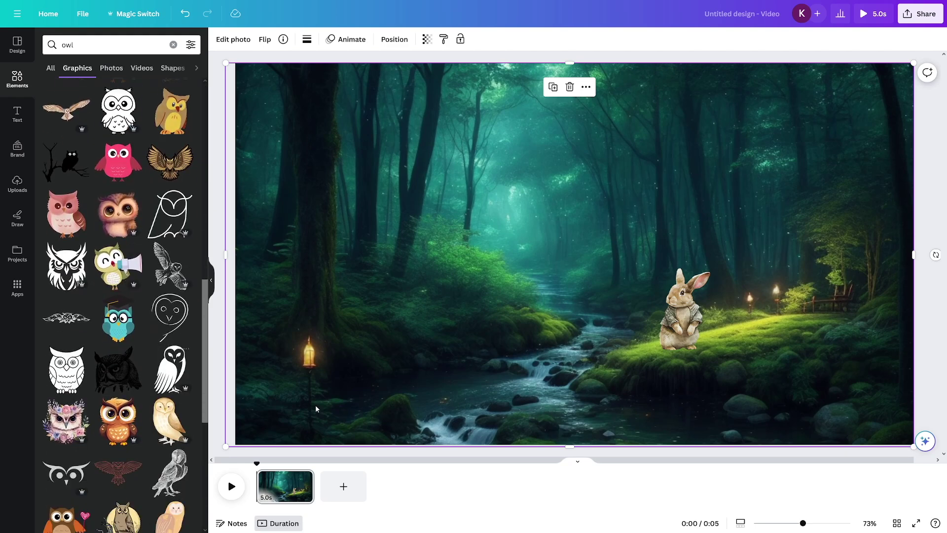
pyautogui.scroll(-10, 159, 254)
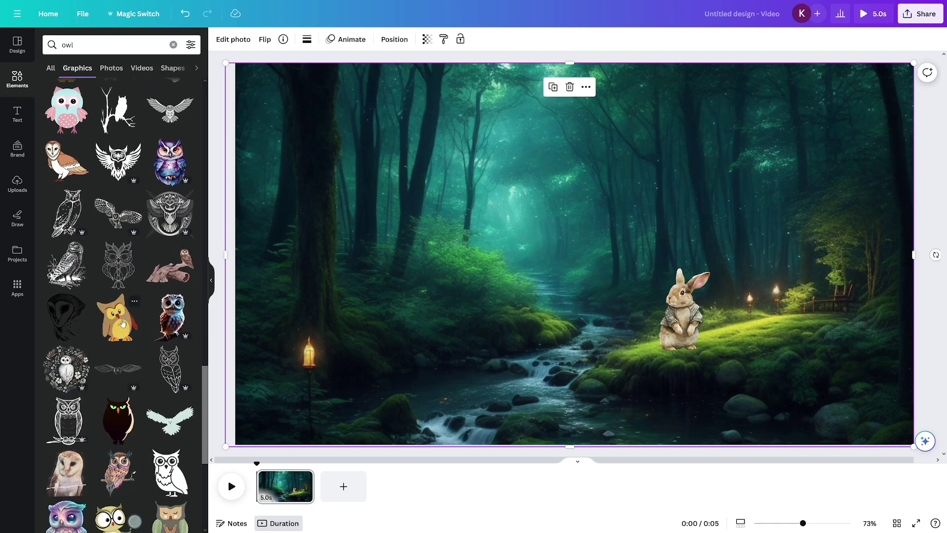
pyautogui.moveTo(123, 323); pyautogui.dragTo(457, 279)
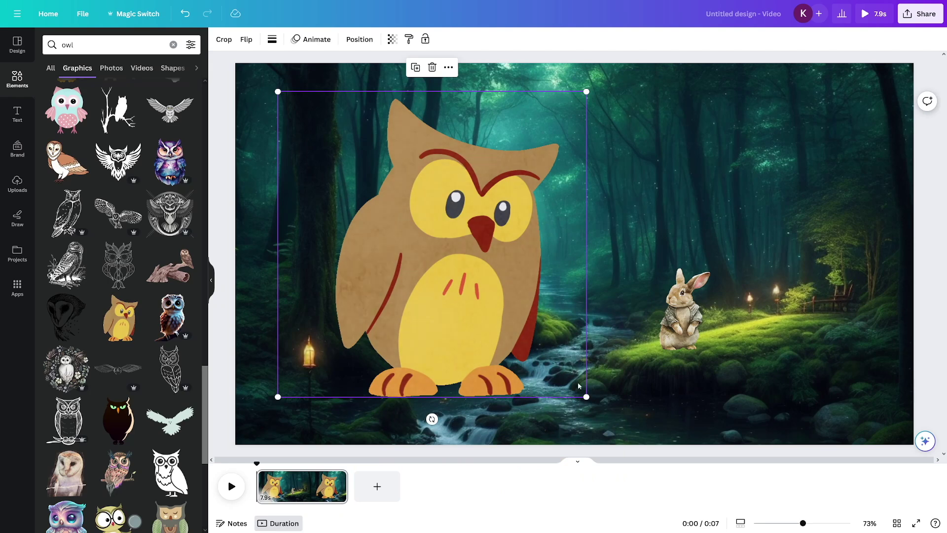
pyautogui.moveTo(586, 397); pyautogui.dragTo(355, 200)
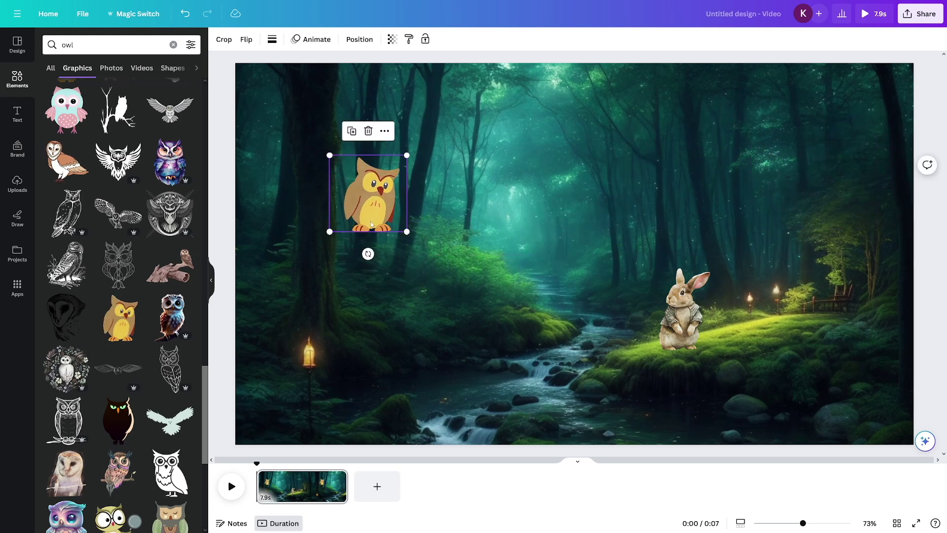
pyautogui.moveTo(368, 254); pyautogui.dragTo(307, 194)
pyautogui.click(461, 286)
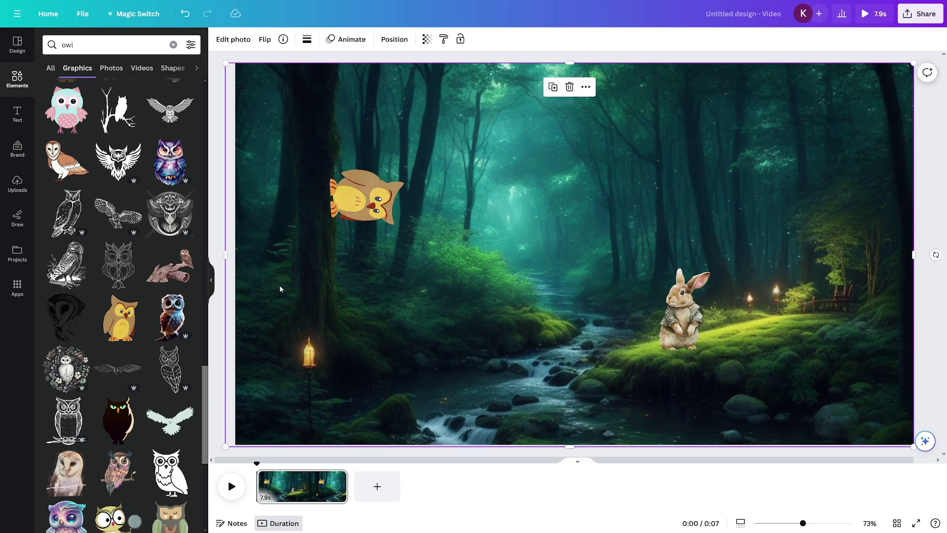
# Step: Add the flying barn owl, shrink it into place, and delete the yellow cartoon owl
pyautogui.scroll(10, 146, 313)
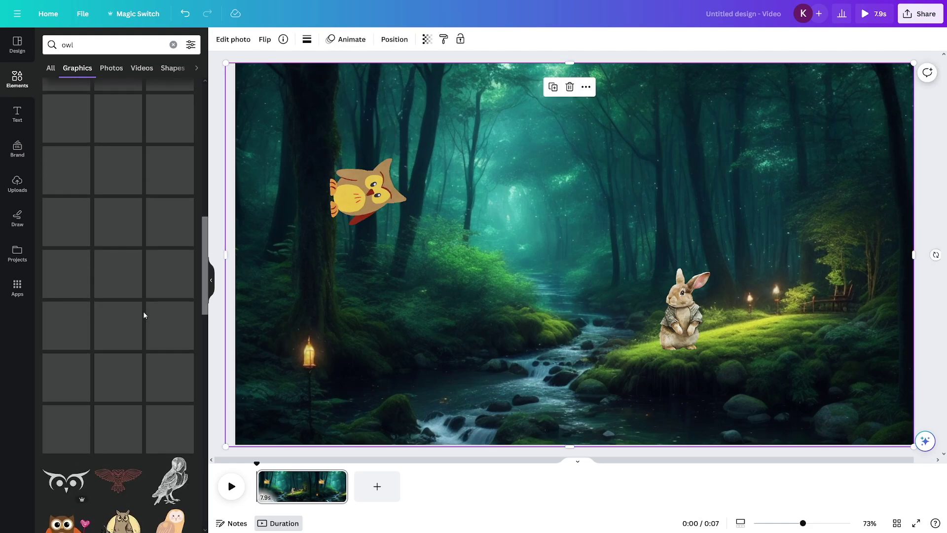
pyautogui.click(68, 293)
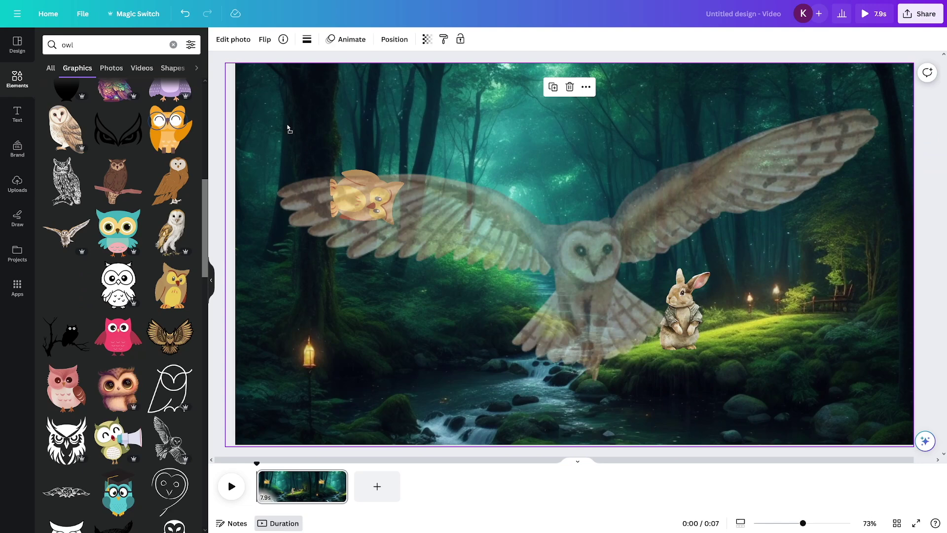
pyautogui.moveTo(865, 375); pyautogui.dragTo(464, 189)
pyautogui.moveTo(369, 144); pyautogui.dragTo(379, 205)
pyautogui.click(365, 197)
pyautogui.press('Delete')
# Step: Shrink the barn owl further and nudge it up-right above the forest stream
pyautogui.click(464, 163)
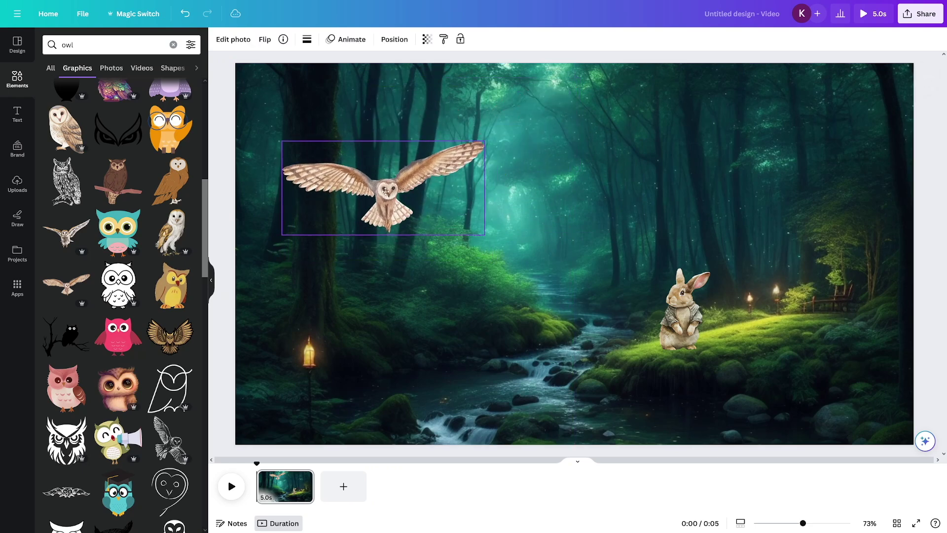
pyautogui.click(436, 274)
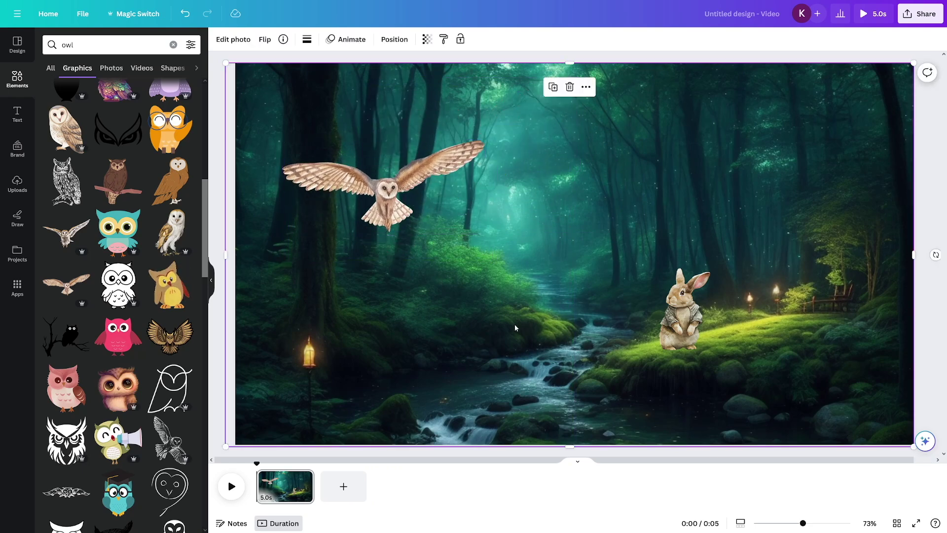
pyautogui.click(474, 226)
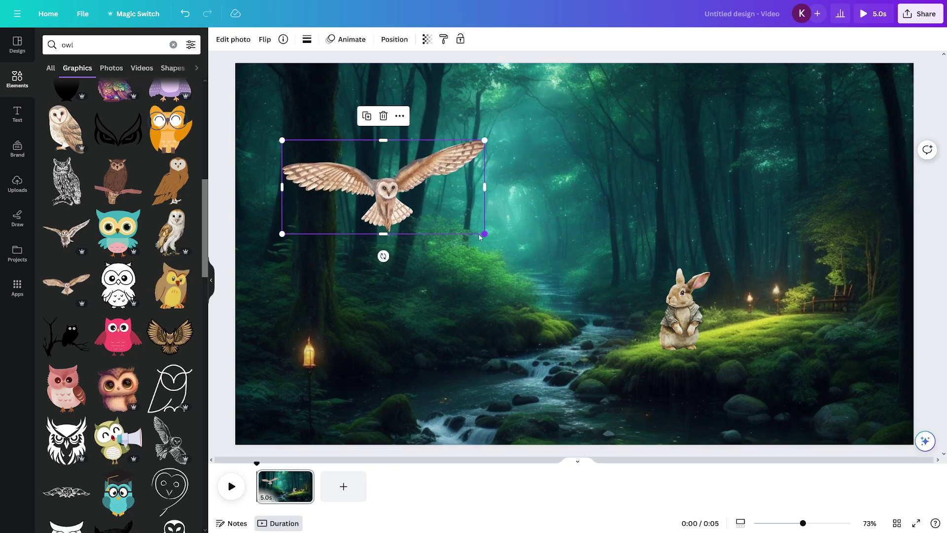
pyautogui.moveTo(479, 237); pyautogui.dragTo(437, 212)
pyautogui.moveTo(369, 192)
pyautogui.mouseDown()
pyautogui.moveTo(392, 193)
pyautogui.moveTo(386, 185)
pyautogui.mouseUp()
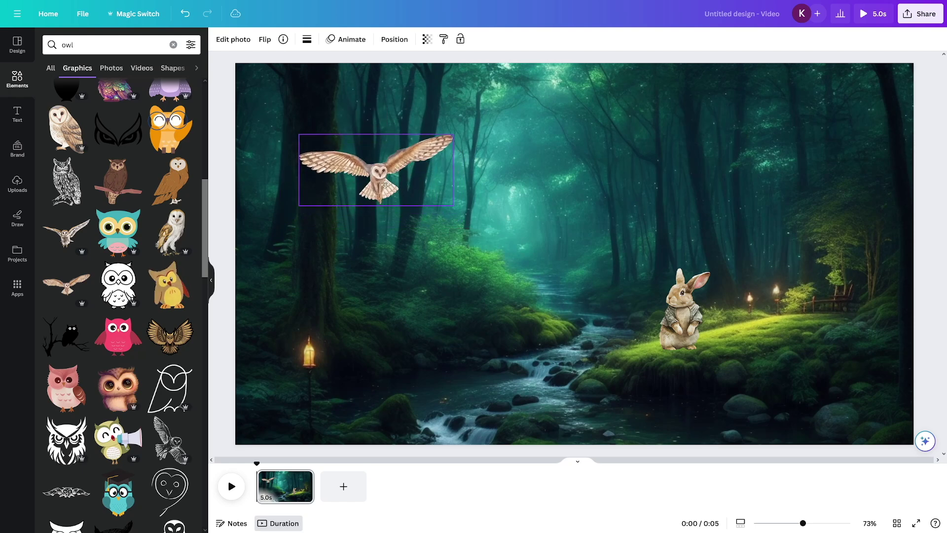
pyautogui.click(595, 360)
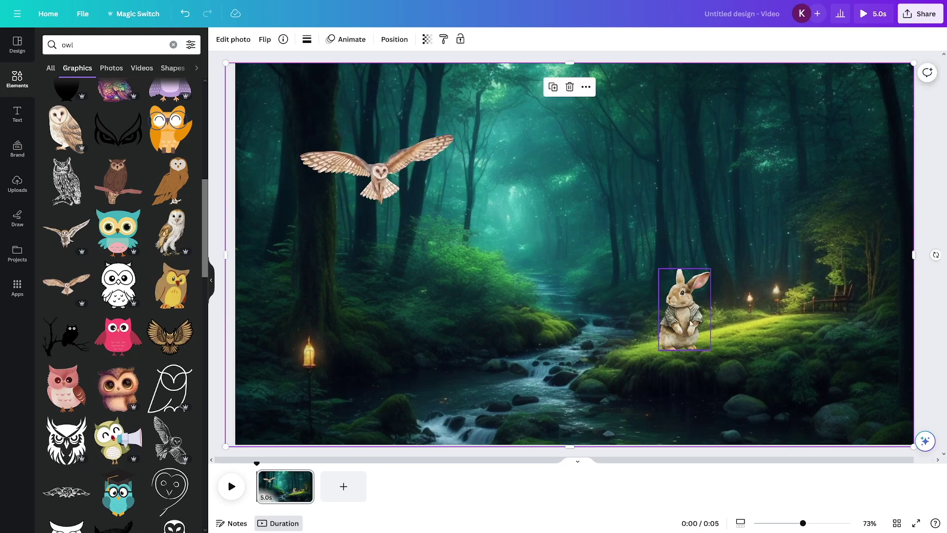
# Step: Create a custom animation path moving the rabbit left toward the stream
pyautogui.click(685, 310)
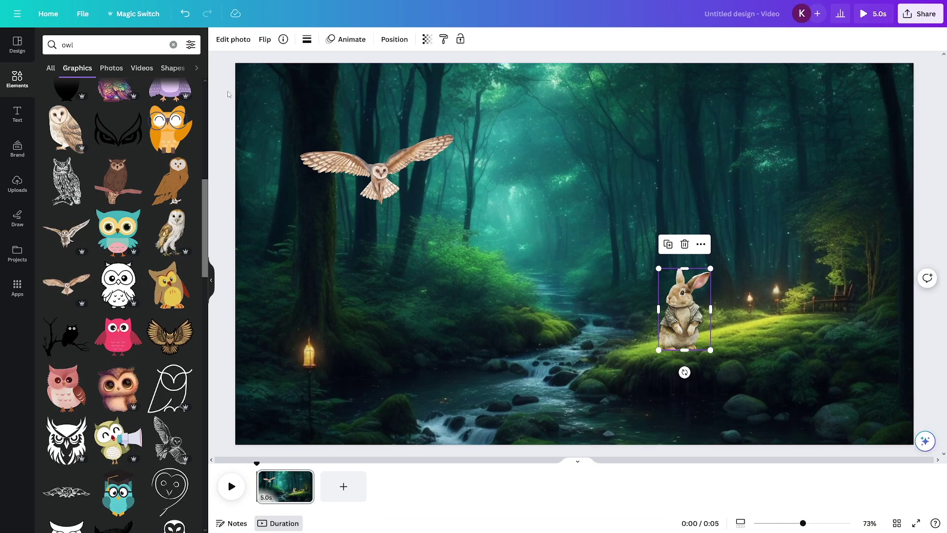
pyautogui.click(142, 20)
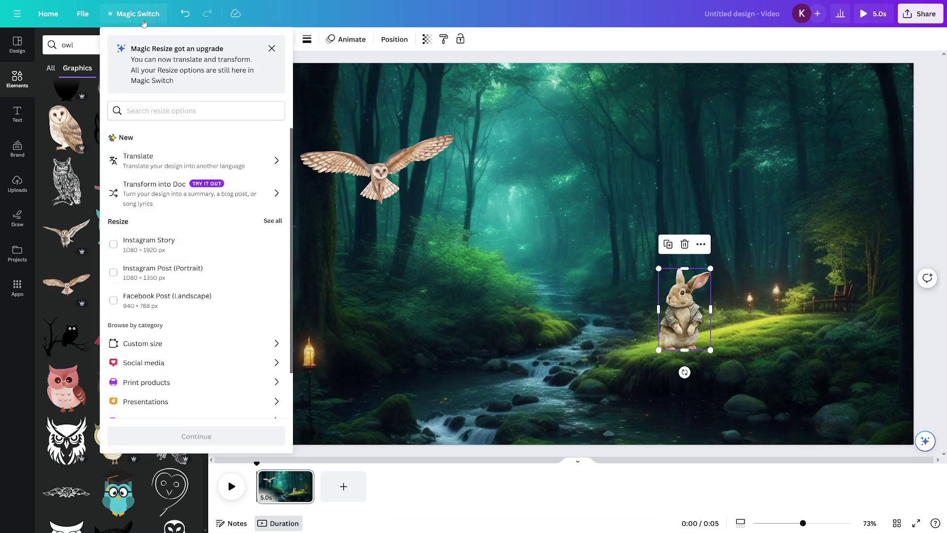
pyautogui.click(143, 22)
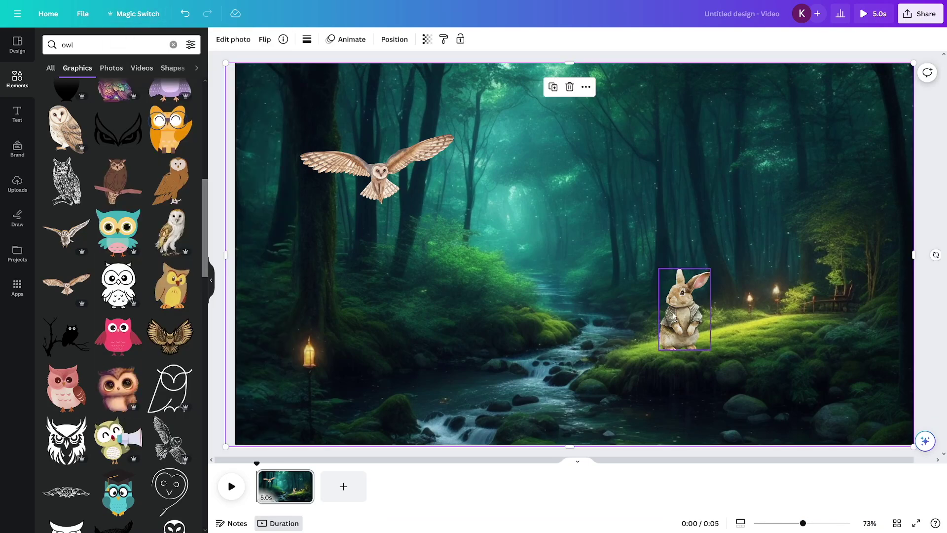
pyautogui.click(351, 42)
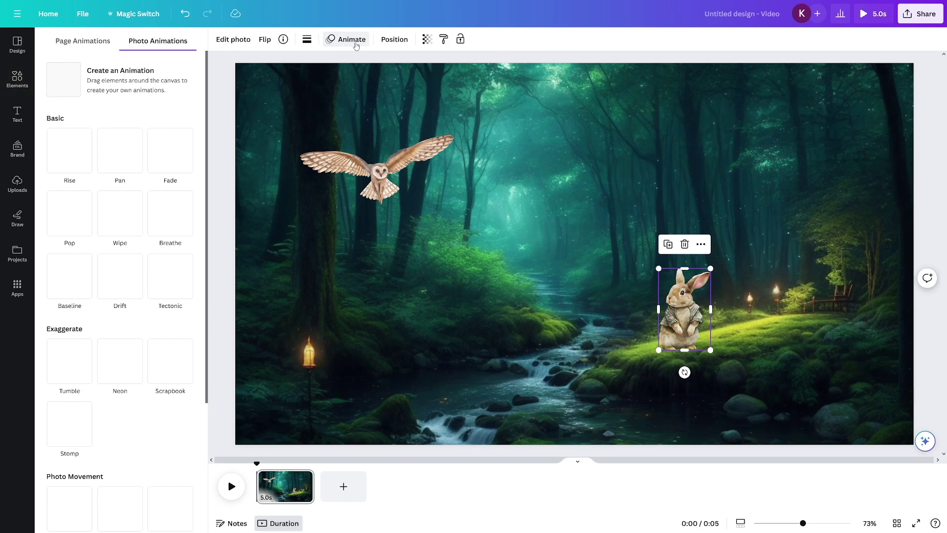
pyautogui.click(74, 80)
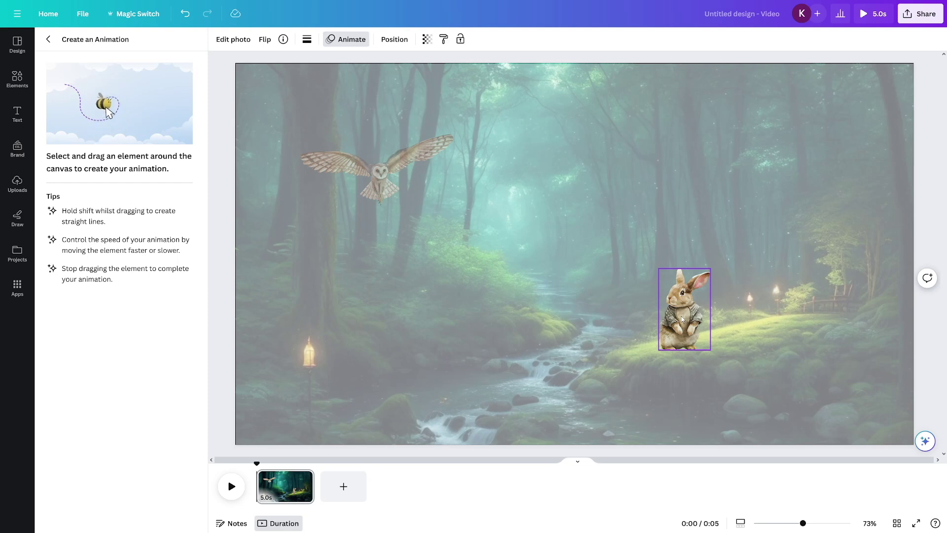
pyautogui.moveTo(677, 315)
pyautogui.mouseDown()
pyautogui.moveTo(652, 322)
pyautogui.moveTo(645, 315)
pyautogui.moveTo(624, 325)
pyautogui.moveTo(618, 314)
pyautogui.moveTo(614, 327)
pyautogui.moveTo(581, 337)
pyautogui.moveTo(602, 373)
pyautogui.mouseUp()
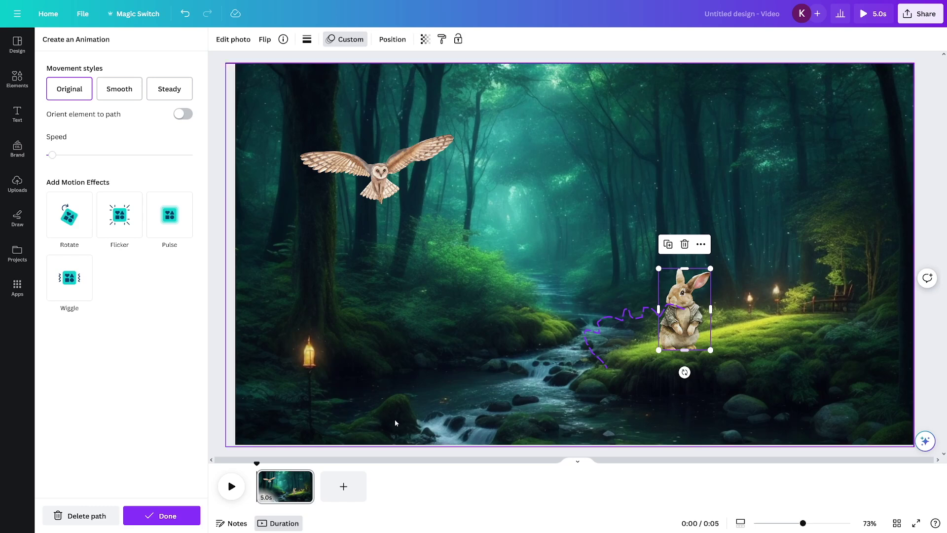
# Step: Preview the rabbit's motion, then record the owl's path flying right across the forest
pyautogui.click(239, 490)
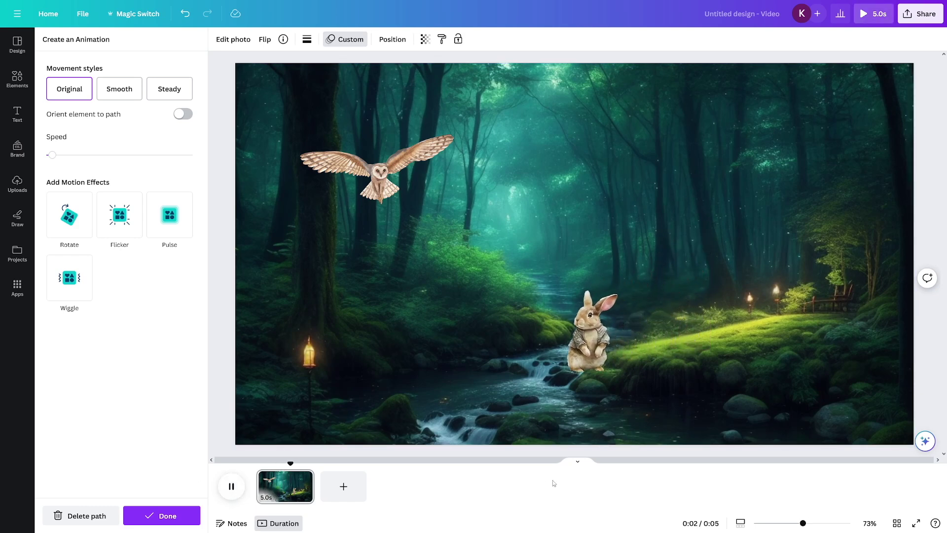
pyautogui.click(379, 180)
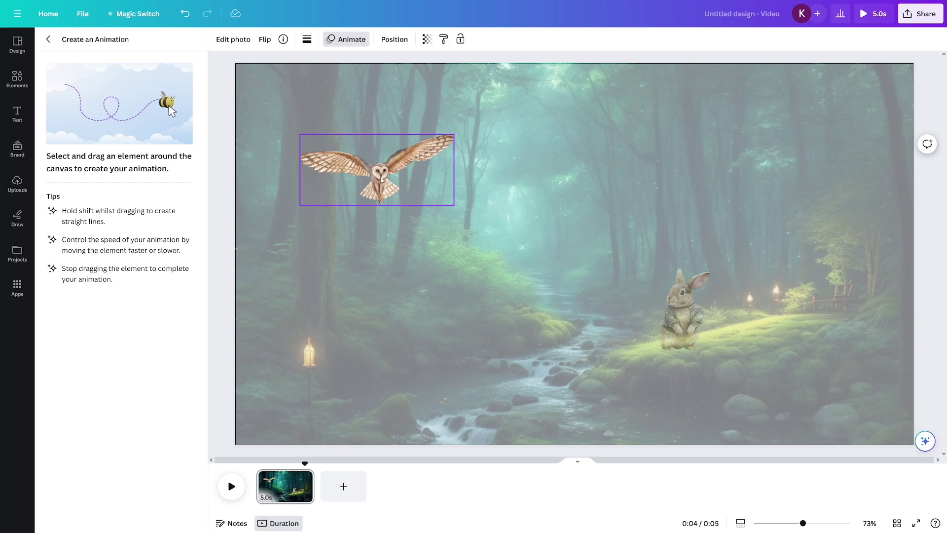
pyautogui.moveTo(381, 179)
pyautogui.mouseDown()
pyautogui.moveTo(475, 162)
pyautogui.moveTo(653, 170)
pyautogui.mouseUp()
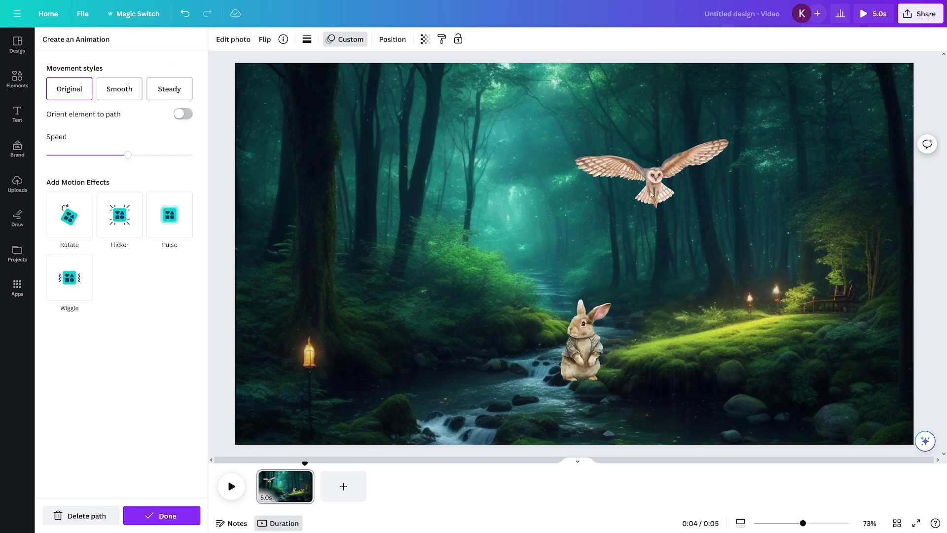
# Step: Search Elements for 'speech bubble' and place a shrunk white bubble just above the rabbit's head
pyautogui.click(528, 322)
pyautogui.click(17, 78)
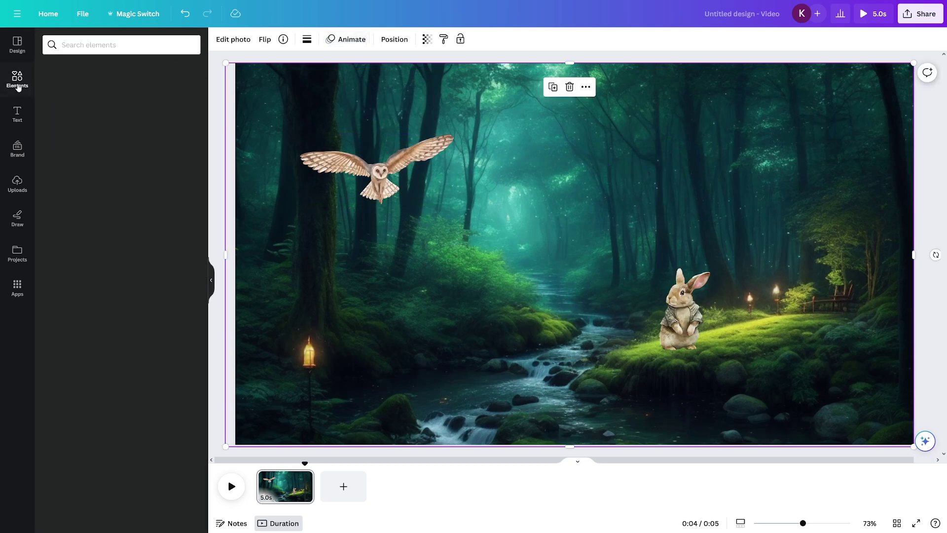
pyautogui.click(93, 49)
pyautogui.write('s')
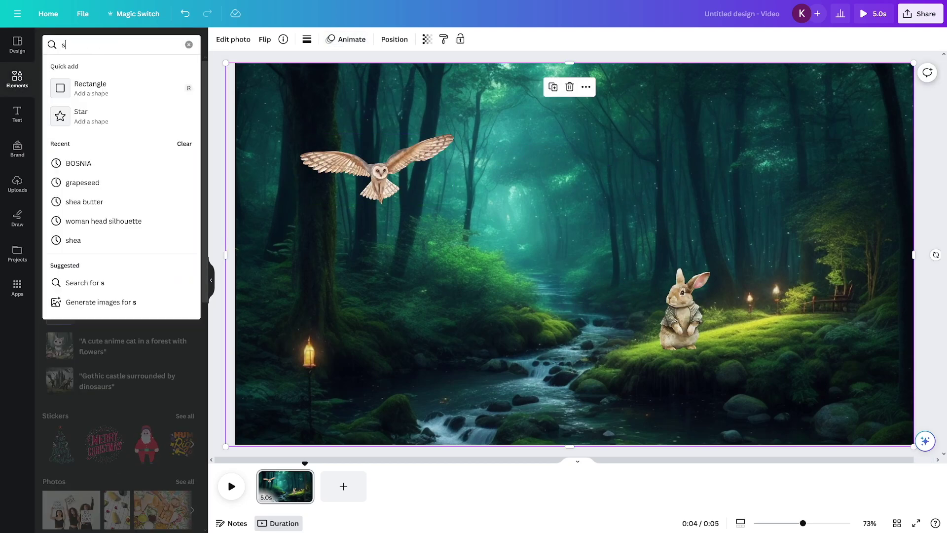
pyautogui.write('peech bubble')
pyautogui.press('Return')
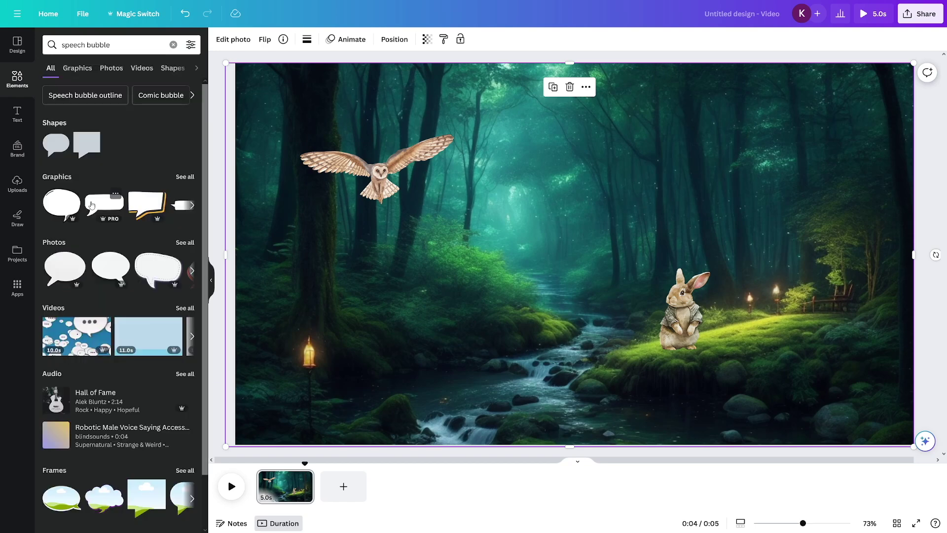
pyautogui.moveTo(104, 202); pyautogui.dragTo(774, 205)
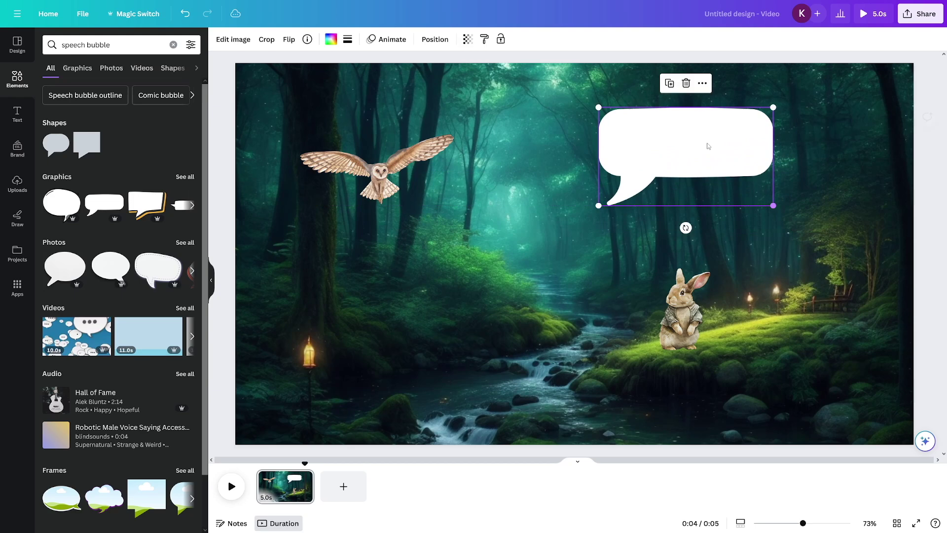
pyautogui.moveTo(709, 146); pyautogui.dragTo(581, 183)
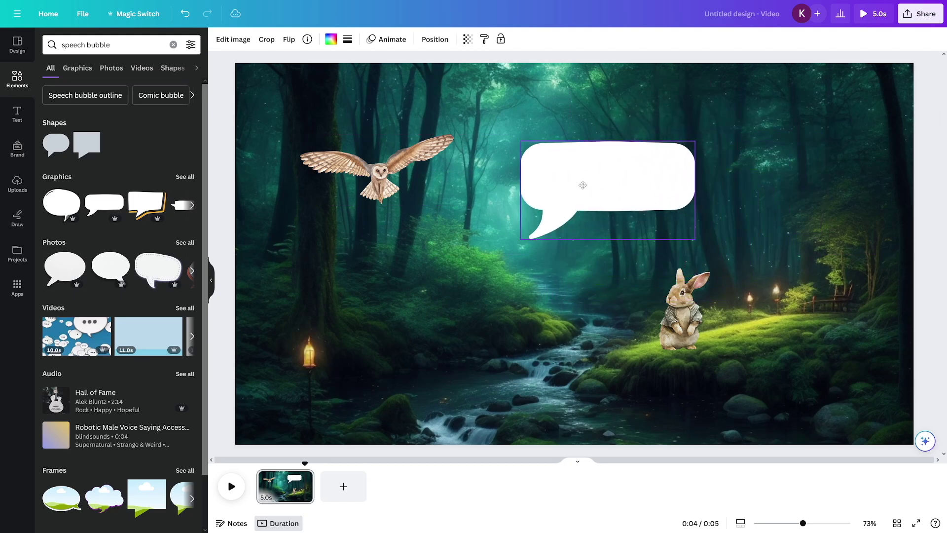
pyautogui.moveTo(694, 238); pyautogui.dragTo(638, 208)
pyautogui.moveTo(575, 167); pyautogui.dragTo(787, 240)
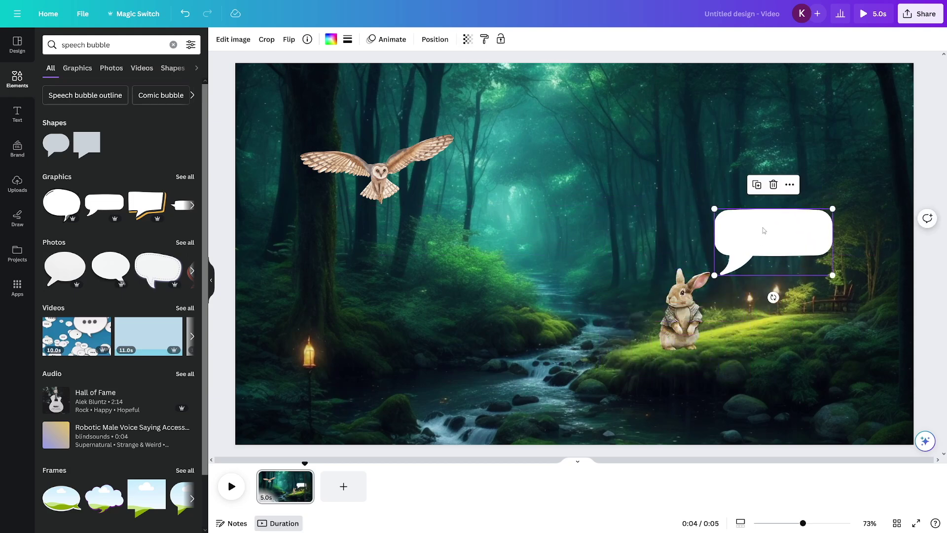
# Step: Add a subheading reading 'Hello!' and move it inside the speech bubble
pyautogui.click(24, 113)
pyautogui.click(85, 191)
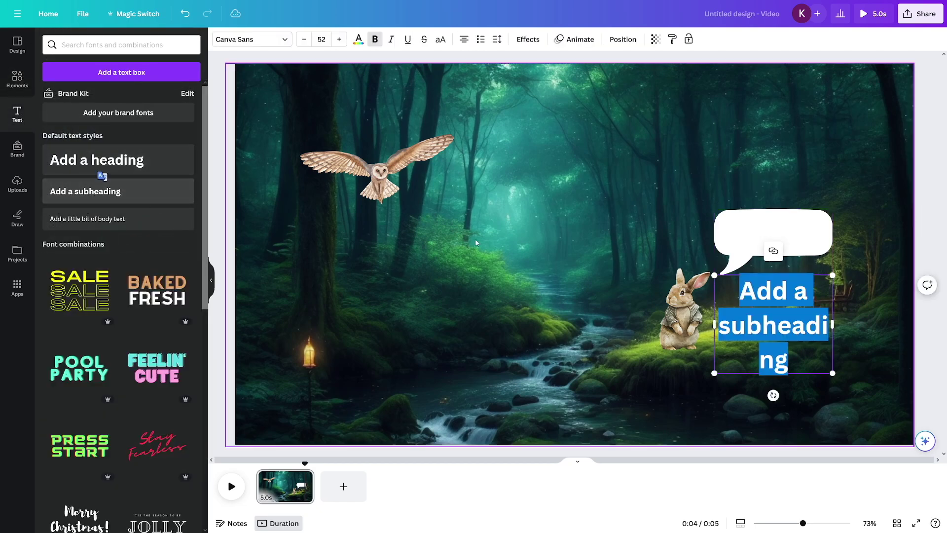
pyautogui.write('Hello!')
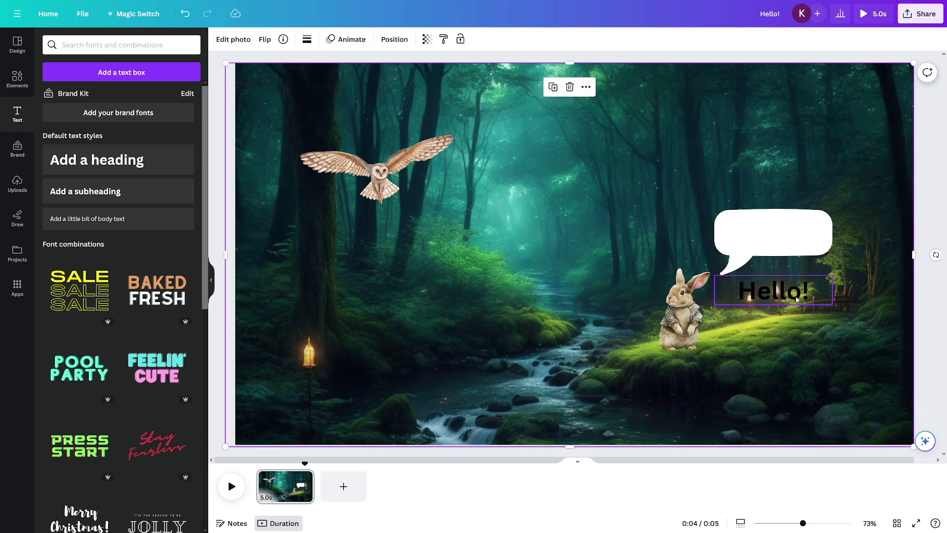
pyautogui.moveTo(798, 293); pyautogui.dragTo(798, 257)
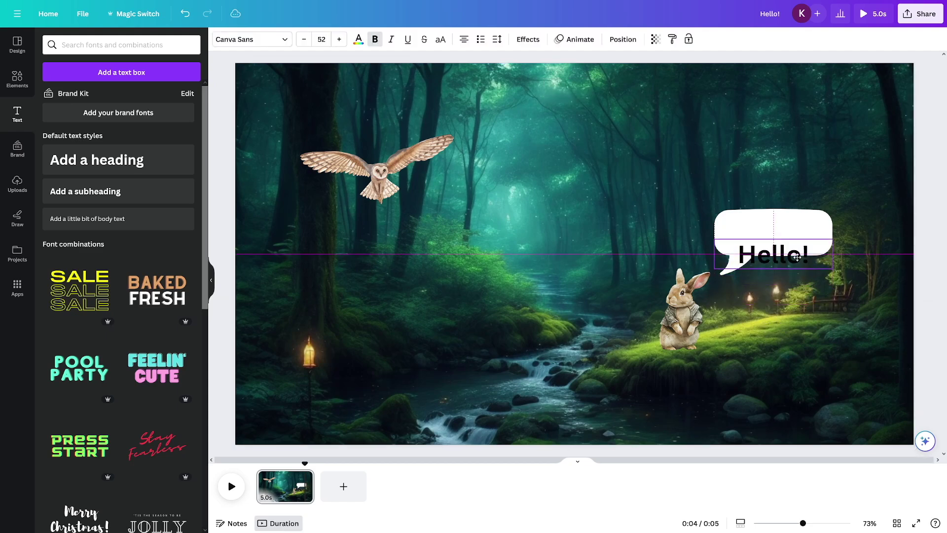
pyautogui.click(833, 321)
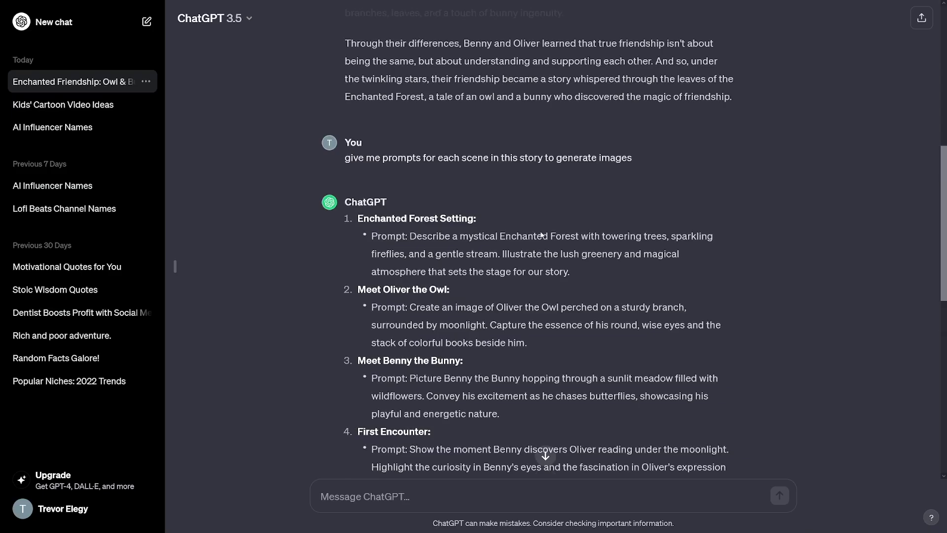
pyautogui.scroll(8, 581, 247)
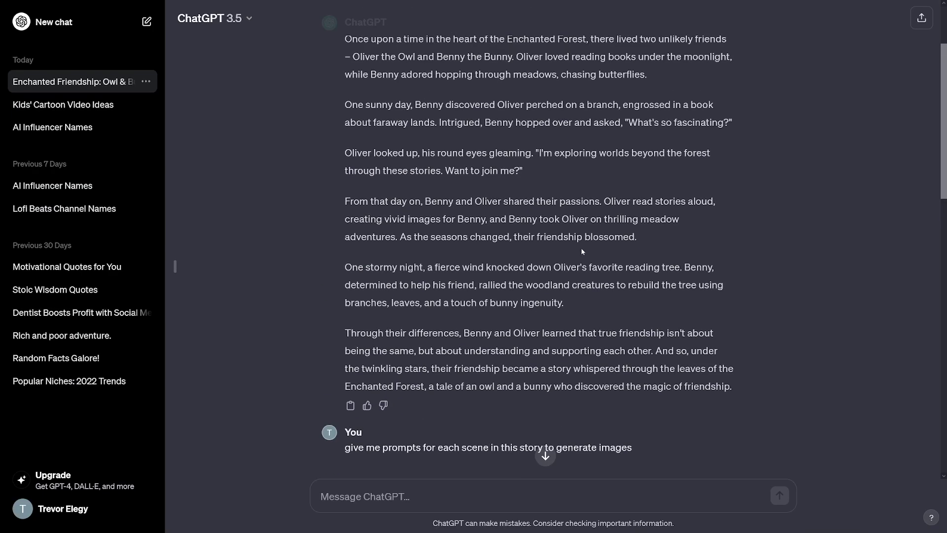
pyautogui.scroll(-2, 552, 247)
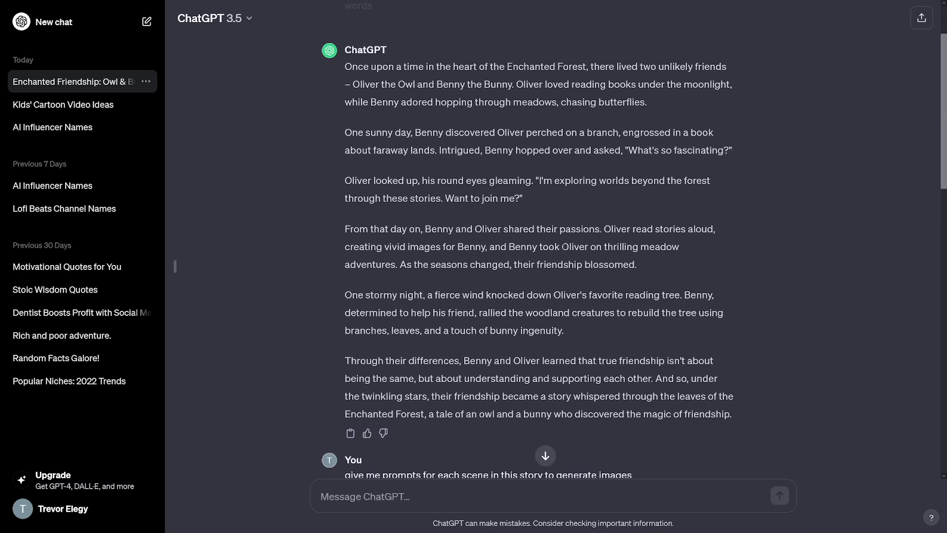
pyautogui.scroll(1, 551, 248)
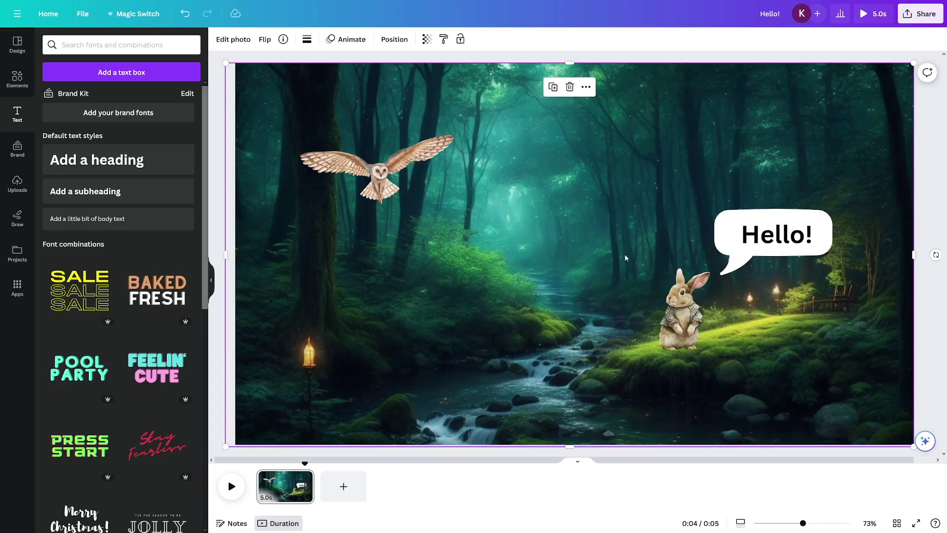
# Step: Open the Share menu's Download settings for the forest video as MP4 Video
pyautogui.click(929, 22)
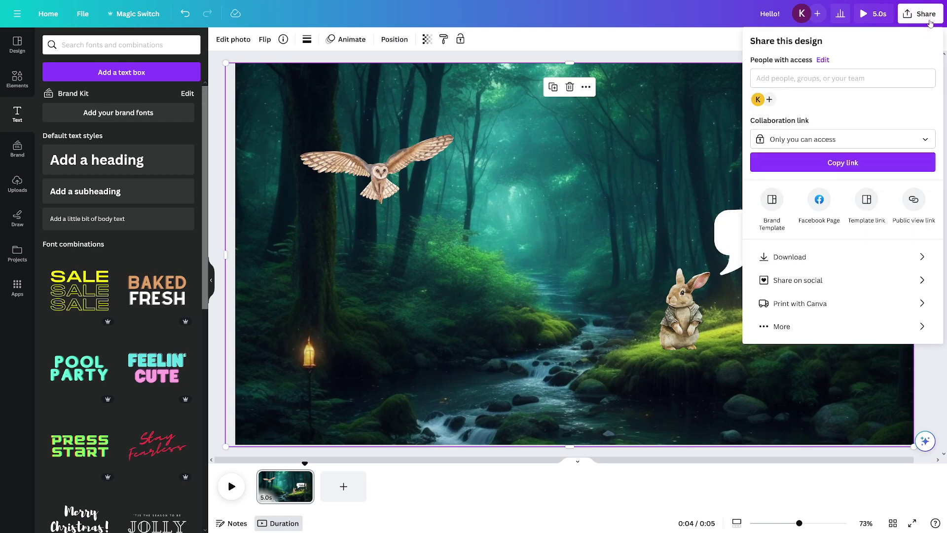
pyautogui.click(789, 257)
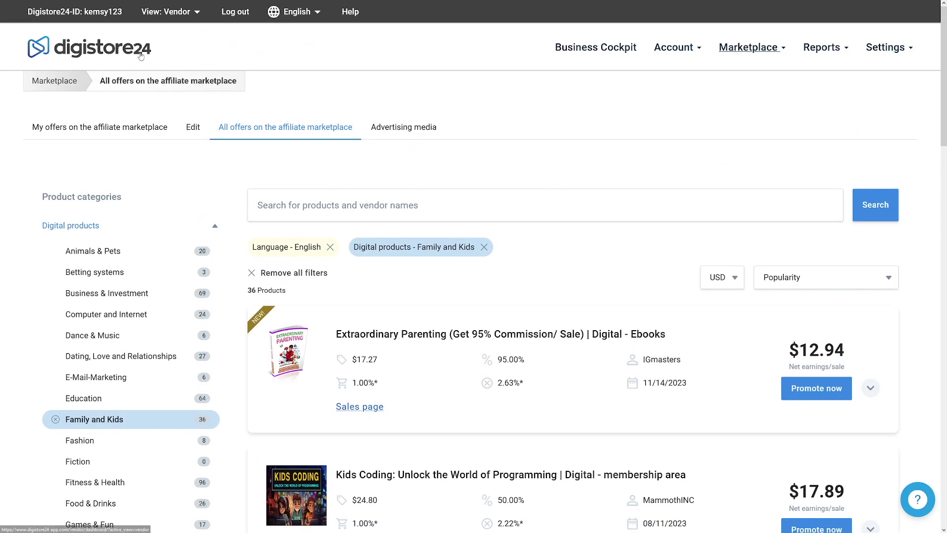
pyautogui.scroll(-3, 102, 273)
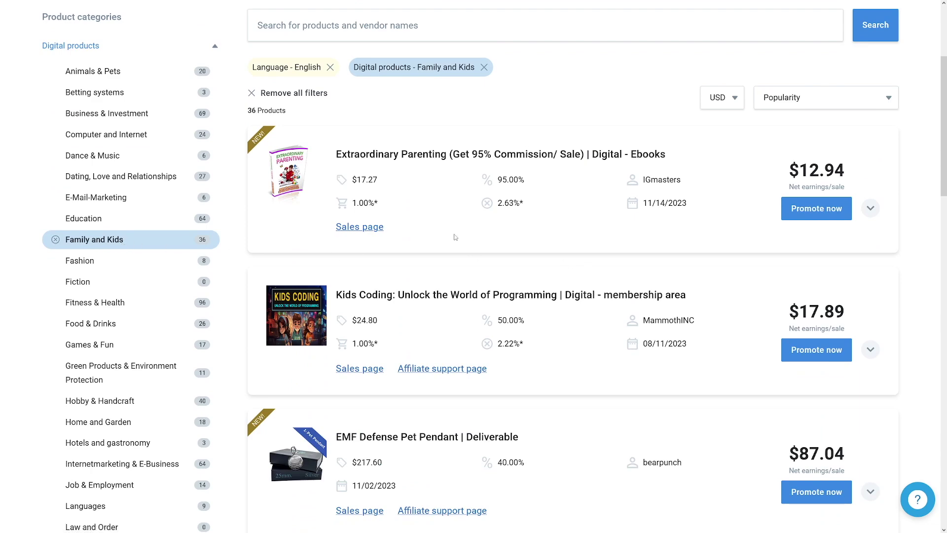
pyautogui.scroll(-3, 556, 294)
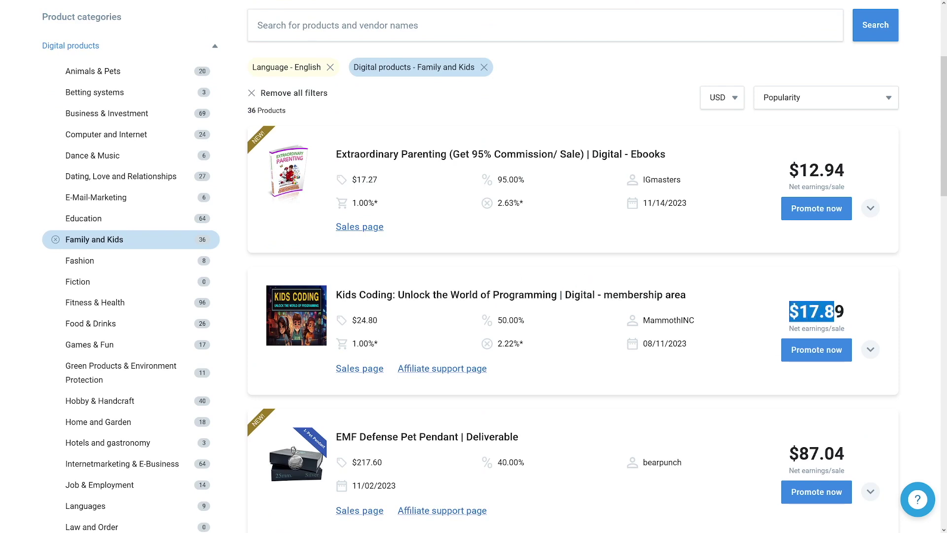
pyautogui.scroll(-20, 578, 256)
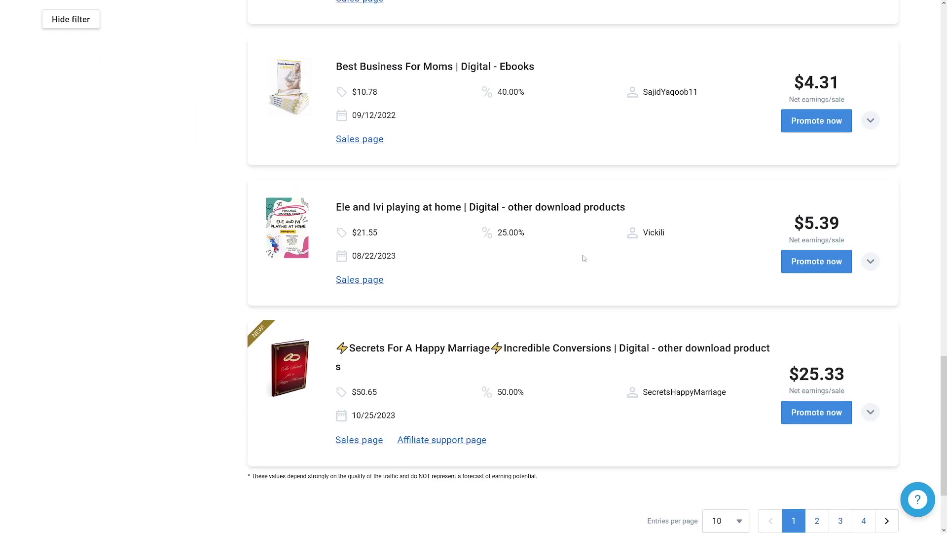